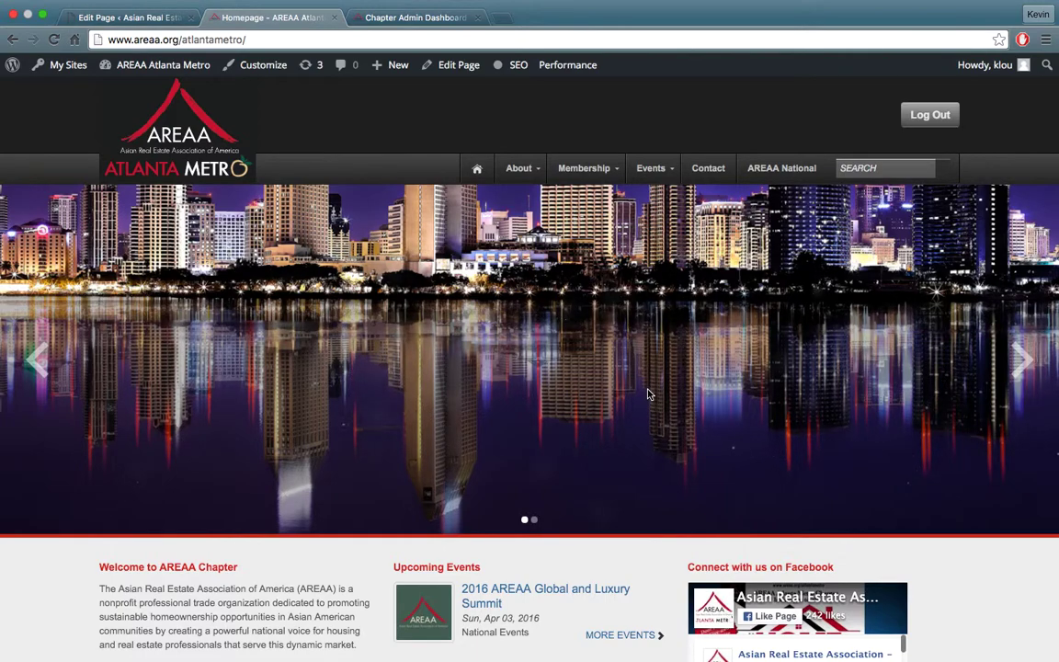
Advance the homepage slider to view the sponsor banner slide.
{"action": "left_click", "coordinate": [1000, 359]}
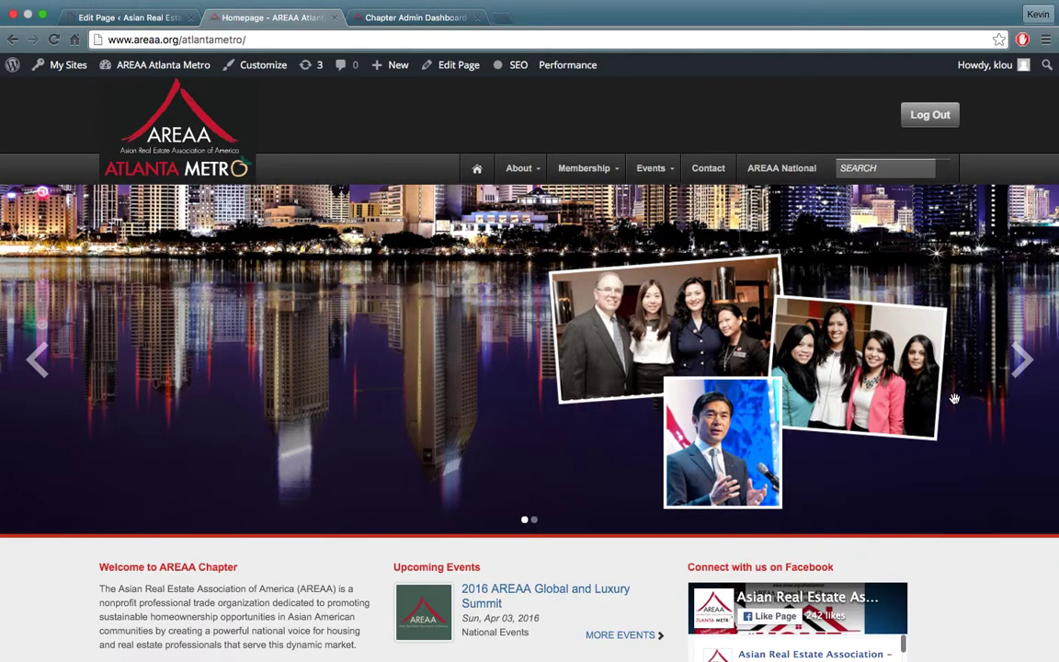
{"action": "left_click", "coordinate": [1016, 367]}
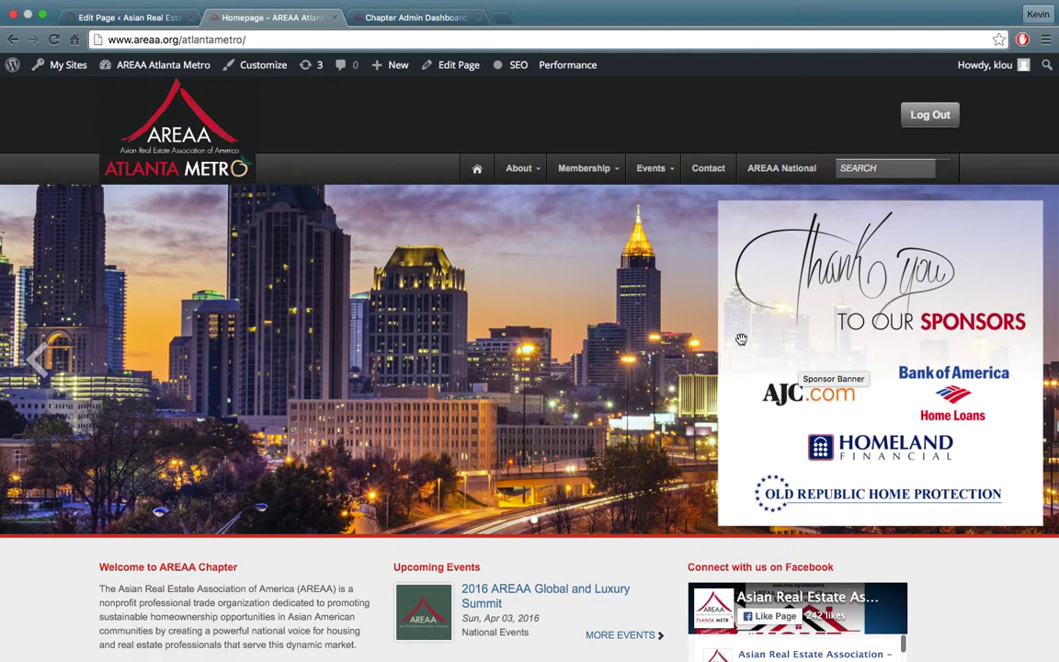
Open the site's page list through Edit Pages on the Chapter Admin Dashboard.
{"action": "left_click", "coordinate": [416, 18]}
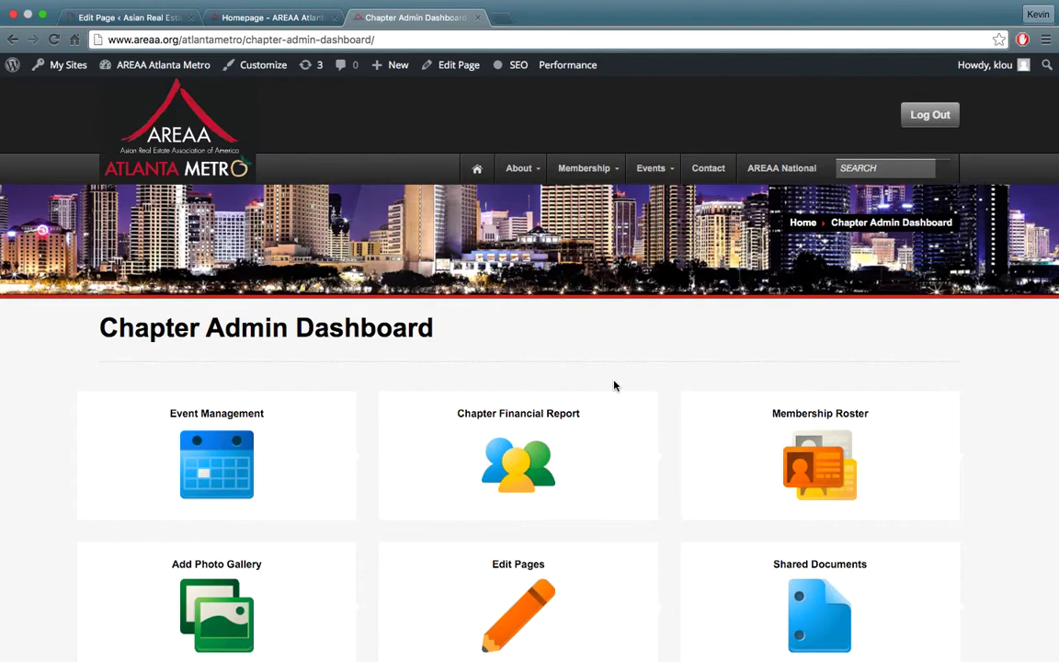
{"action": "scroll", "coordinate": [615, 385], "scroll_direction": "down", "scroll_amount": 3}
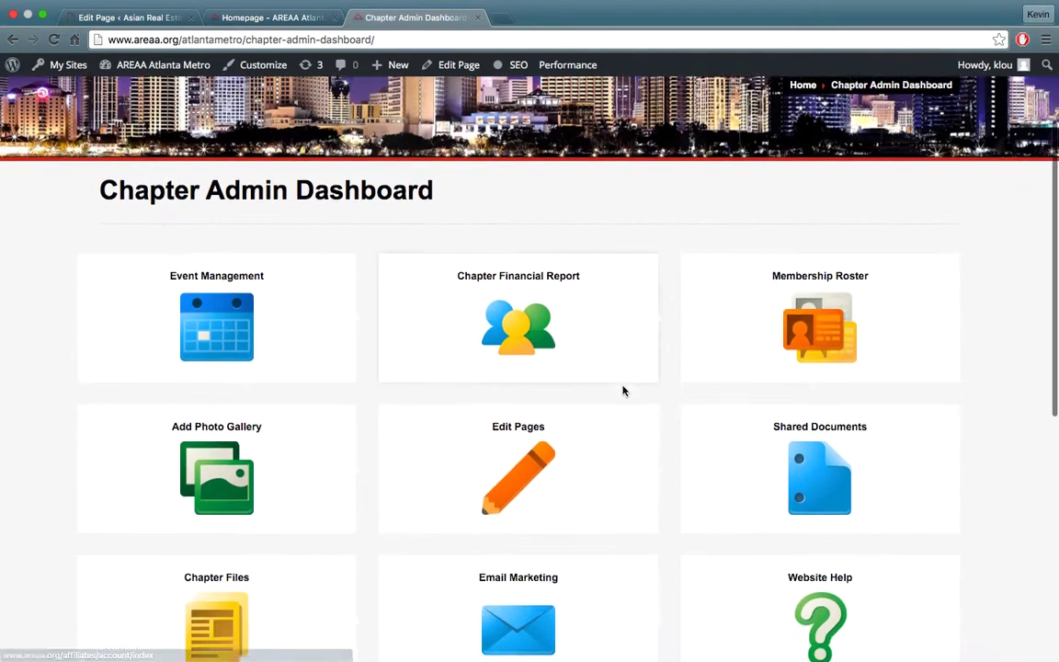
{"action": "scroll", "coordinate": [623, 391], "scroll_direction": "down", "scroll_amount": 2}
{"action": "left_click", "coordinate": [484, 397]}
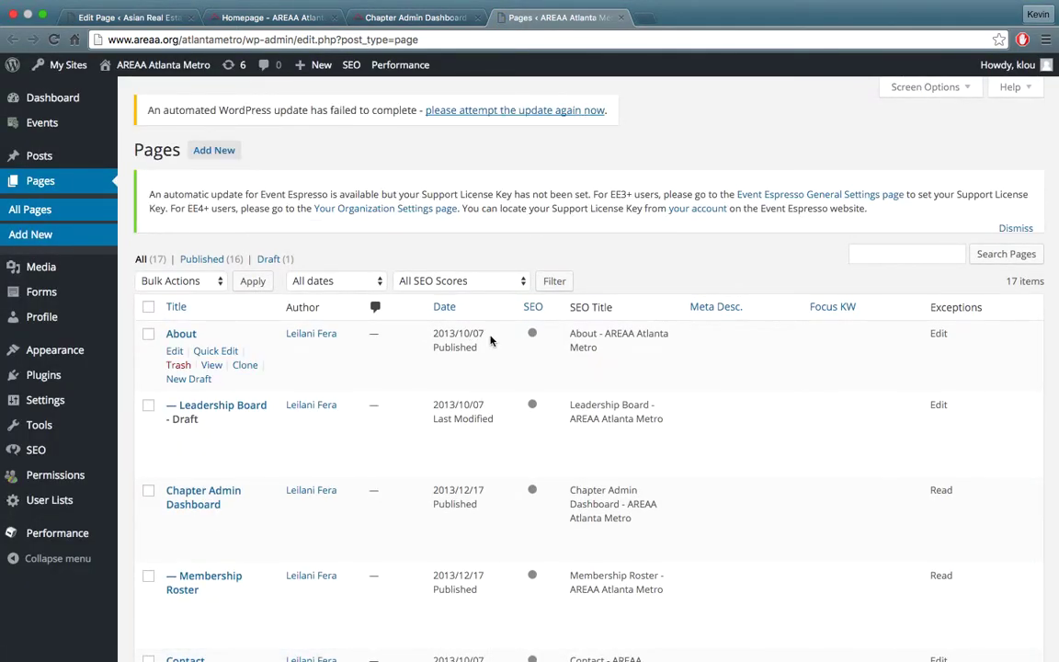
Search the pages for "homepage" and open the Homepage front page for editing.
{"action": "left_click", "coordinate": [886, 254]}
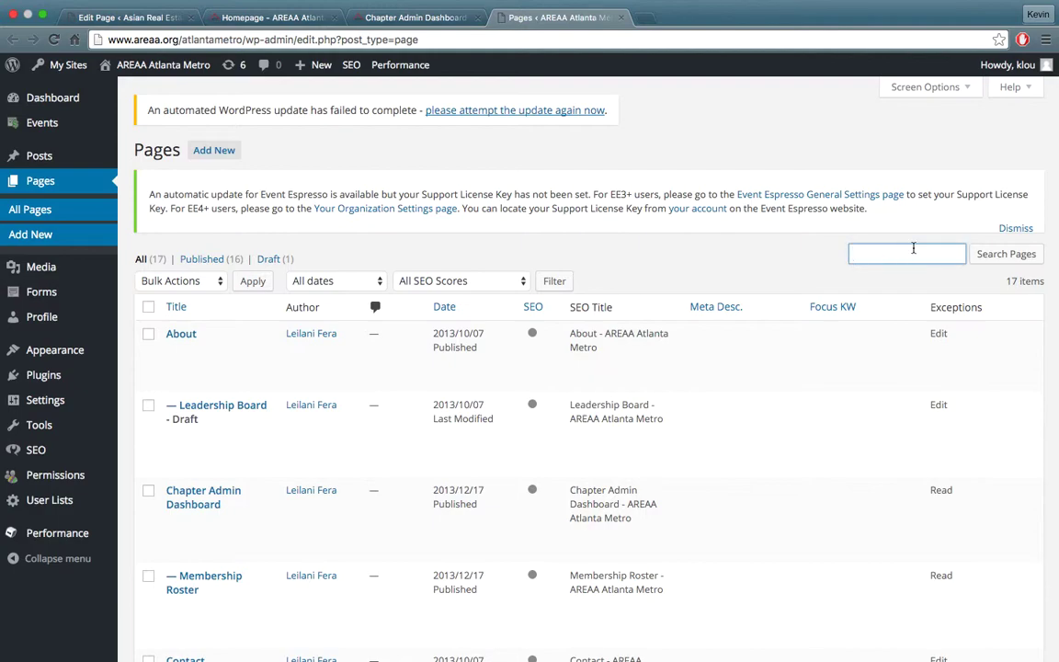
{"action": "type", "text": "homep"}
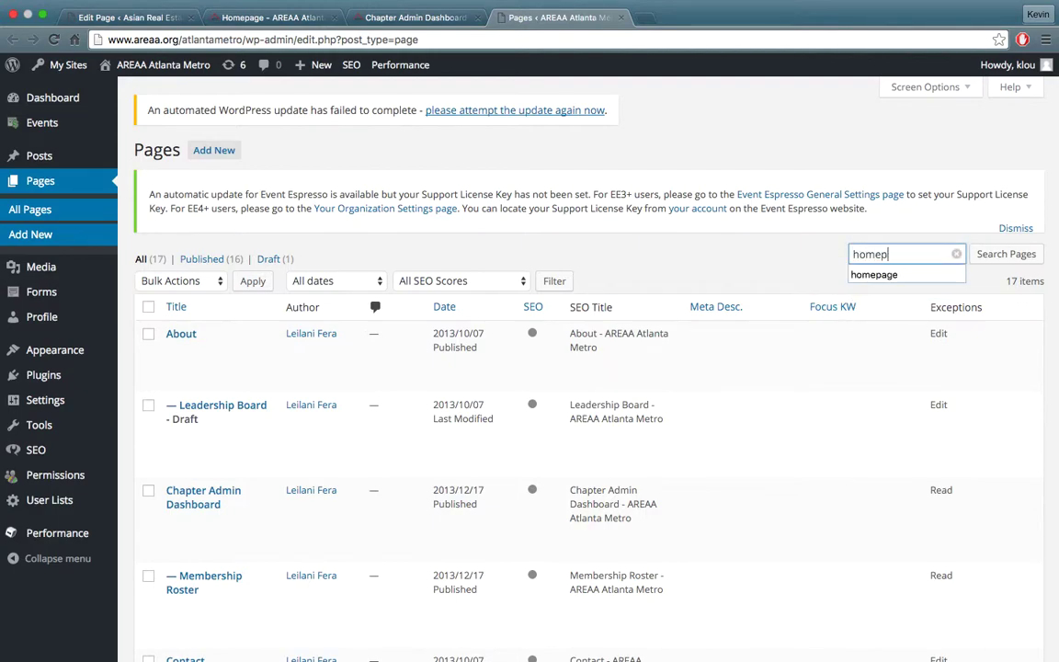
{"action": "type", "text": "age"}
{"action": "left_click", "coordinate": [980, 256]}
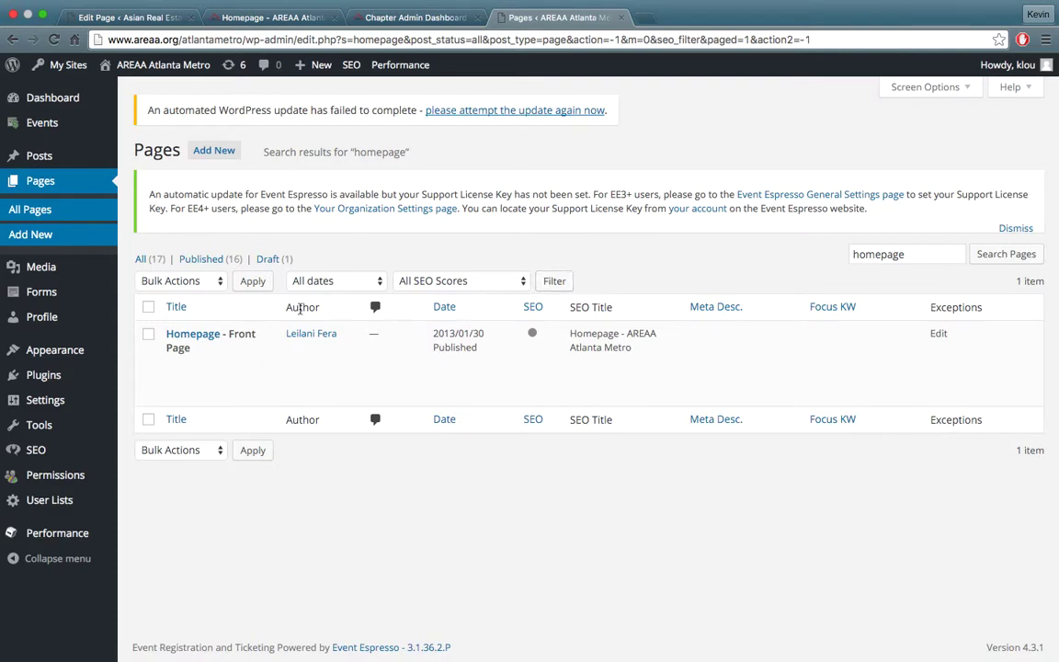
{"action": "left_click", "coordinate": [202, 336]}
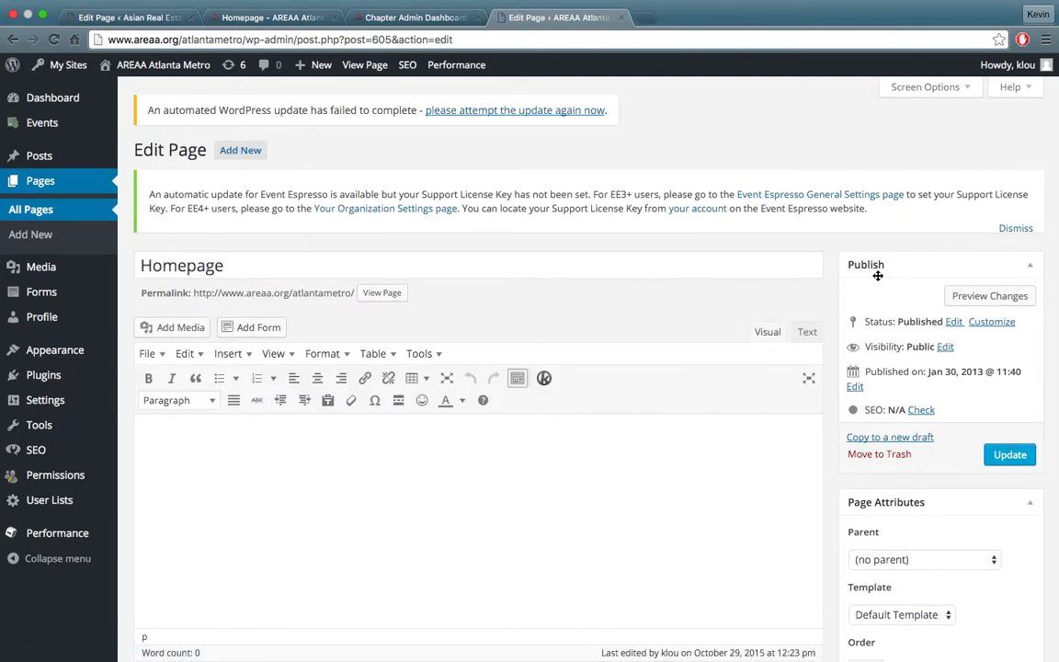
Open the iOS Slider element in the Page Builder's Header Area for editing.
{"action": "scroll", "coordinate": [832, 262], "scroll_direction": "down", "scroll_amount": 10}
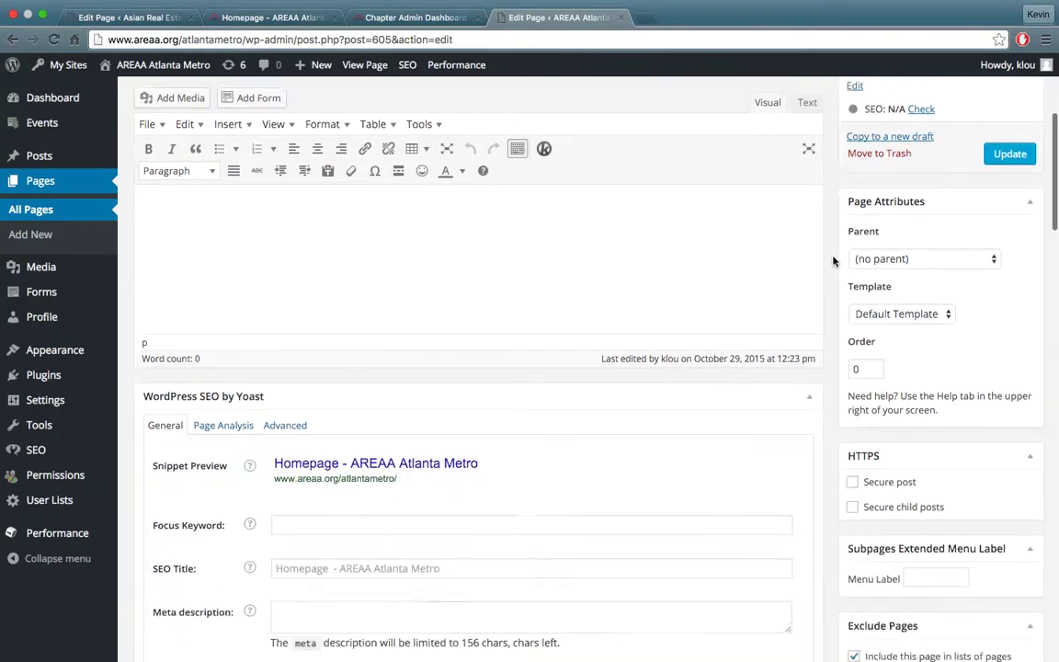
{"action": "scroll", "coordinate": [832, 262], "scroll_direction": "down", "scroll_amount": 8}
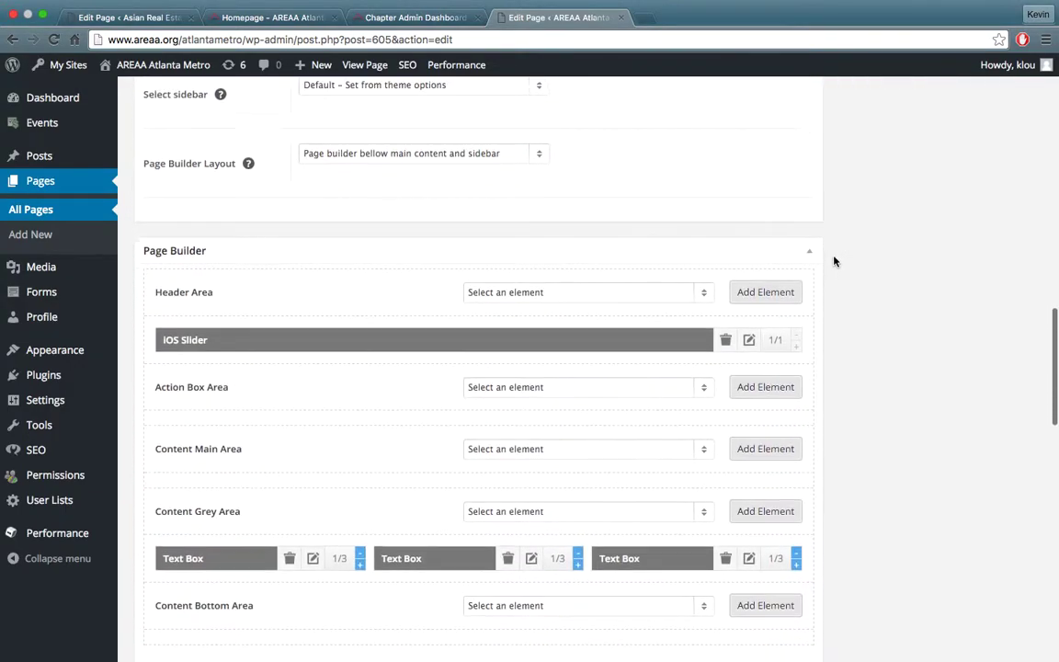
{"action": "scroll", "coordinate": [834, 261], "scroll_direction": "up", "scroll_amount": 1}
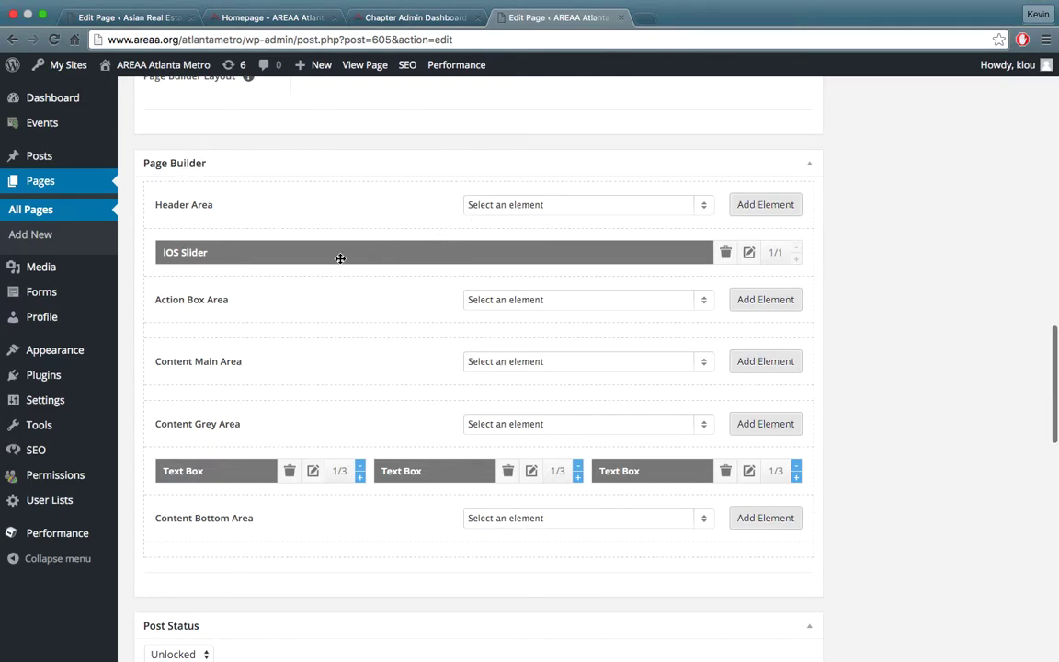
{"action": "left_click", "coordinate": [750, 254]}
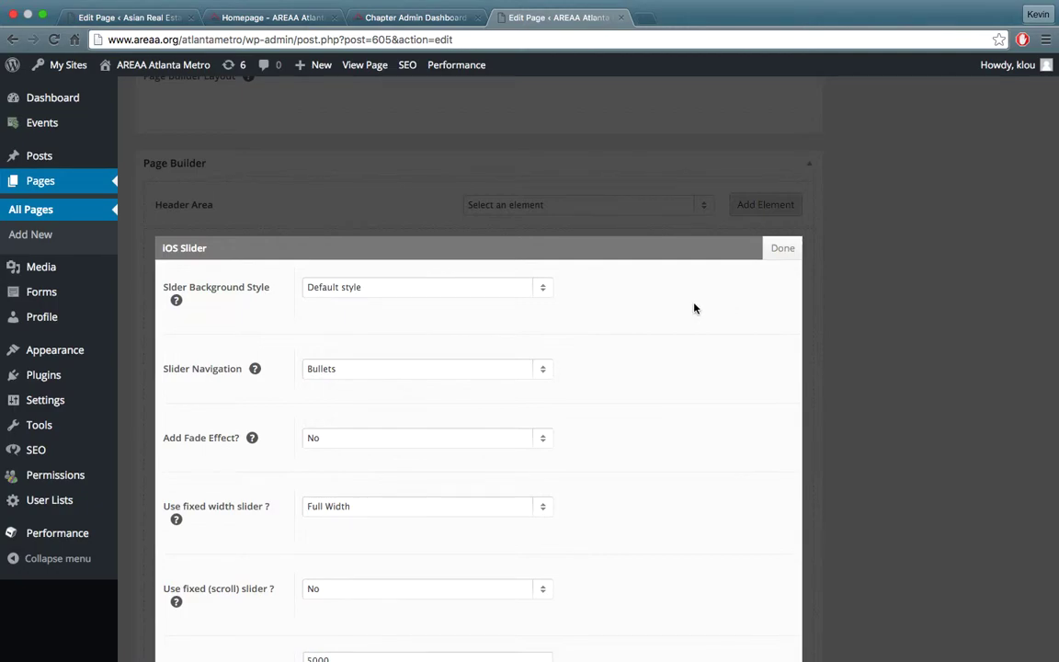
Review the iOS Slider's general settings, including transition speed and slider height, down to its list of slides.
{"action": "scroll", "coordinate": [696, 307], "scroll_direction": "down", "scroll_amount": 8}
{"action": "scroll", "coordinate": [697, 307], "scroll_direction": "down", "scroll_amount": 3}
{"action": "scroll", "coordinate": [696, 307], "scroll_direction": "up", "scroll_amount": 6}
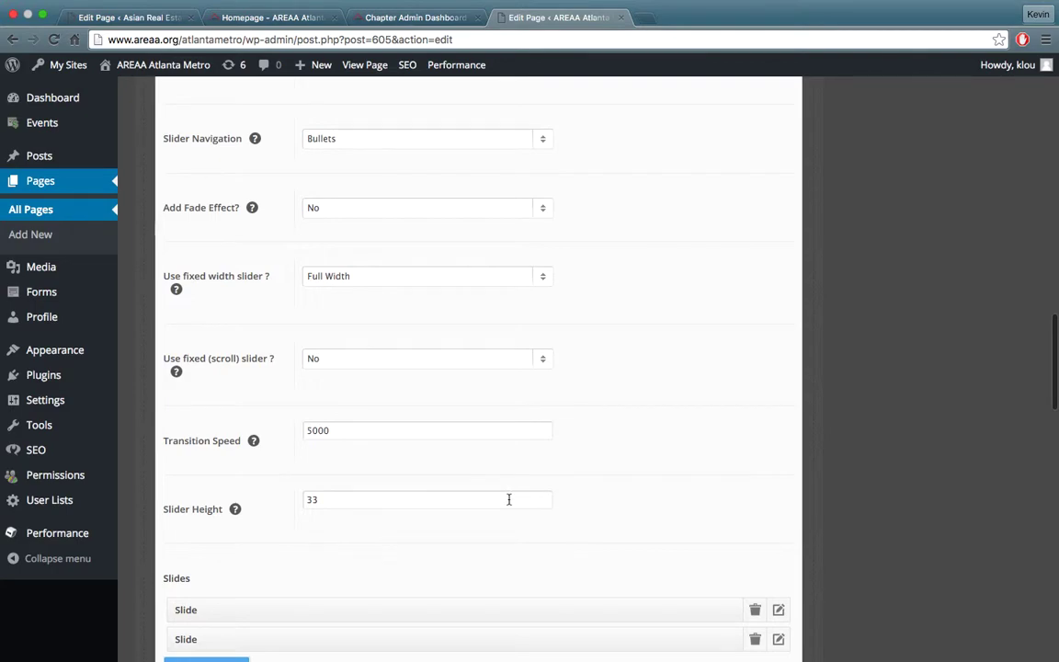
{"action": "scroll", "coordinate": [508, 499], "scroll_direction": "up", "scroll_amount": 4}
{"action": "scroll", "coordinate": [378, 397], "scroll_direction": "down", "scroll_amount": 8}
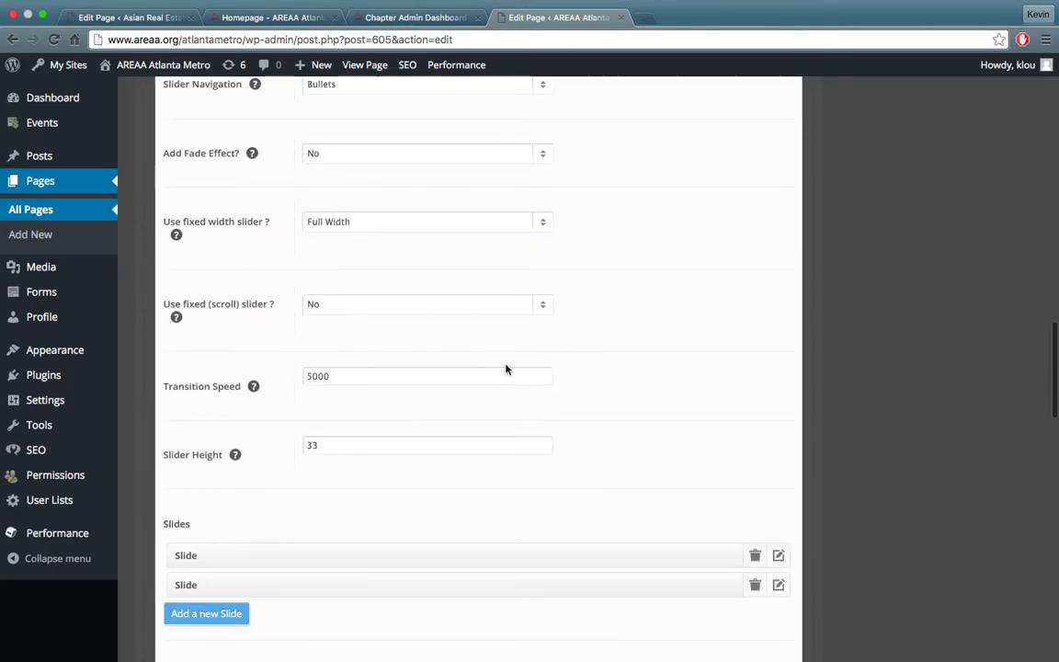
{"action": "scroll", "coordinate": [687, 393], "scroll_direction": "down", "scroll_amount": 3}
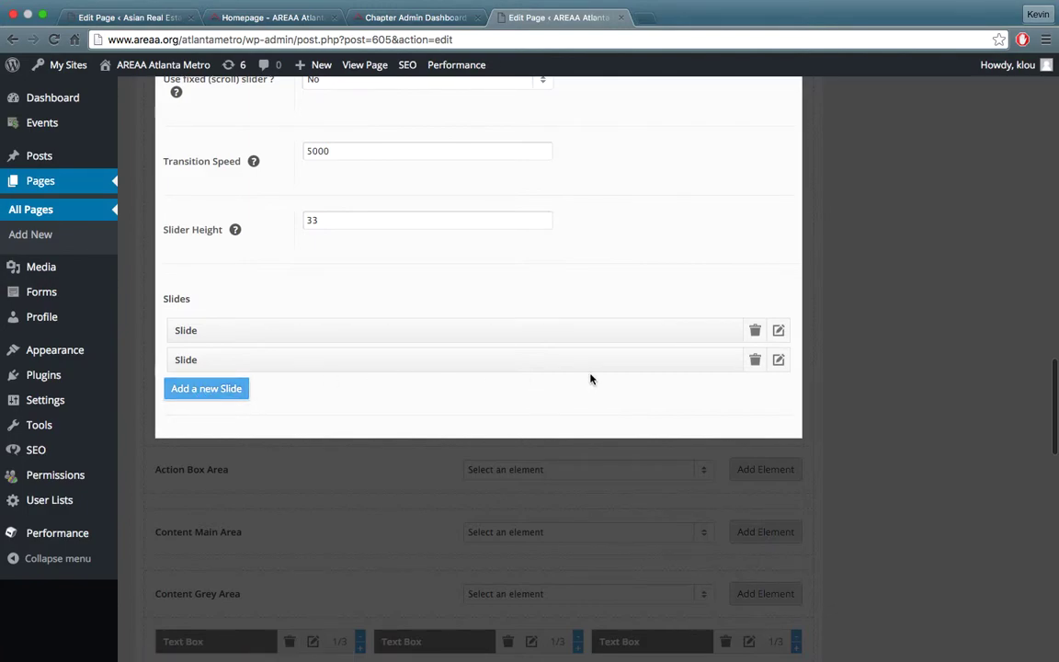
Expand the first slide to review its image, titles and link settings, and collapse it again.
{"action": "left_click", "coordinate": [785, 336]}
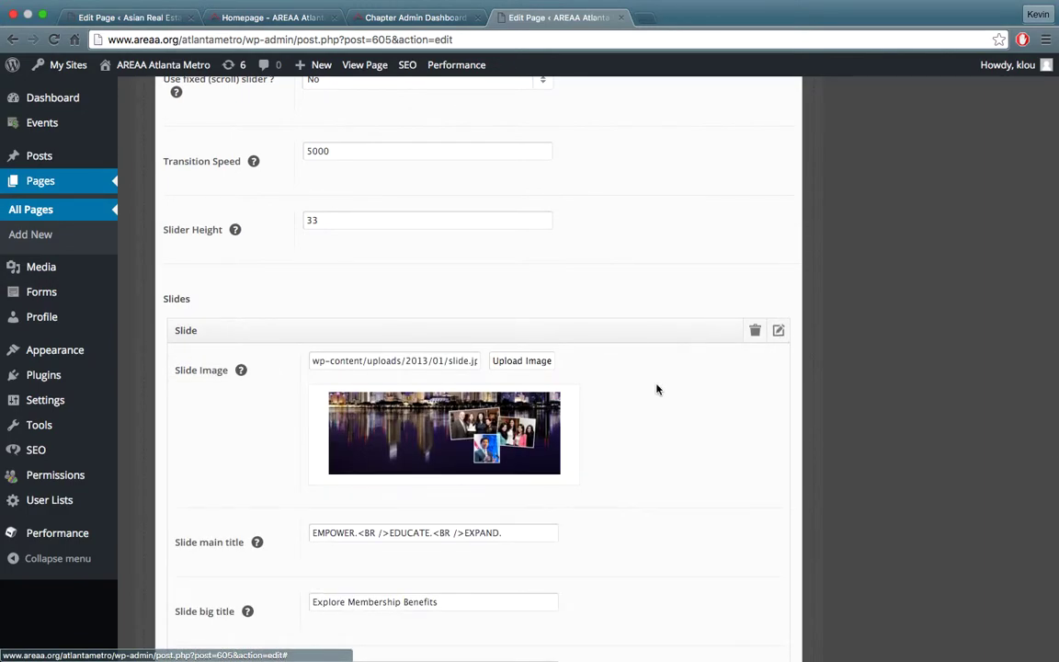
{"action": "scroll", "coordinate": [656, 388], "scroll_direction": "down", "scroll_amount": 5}
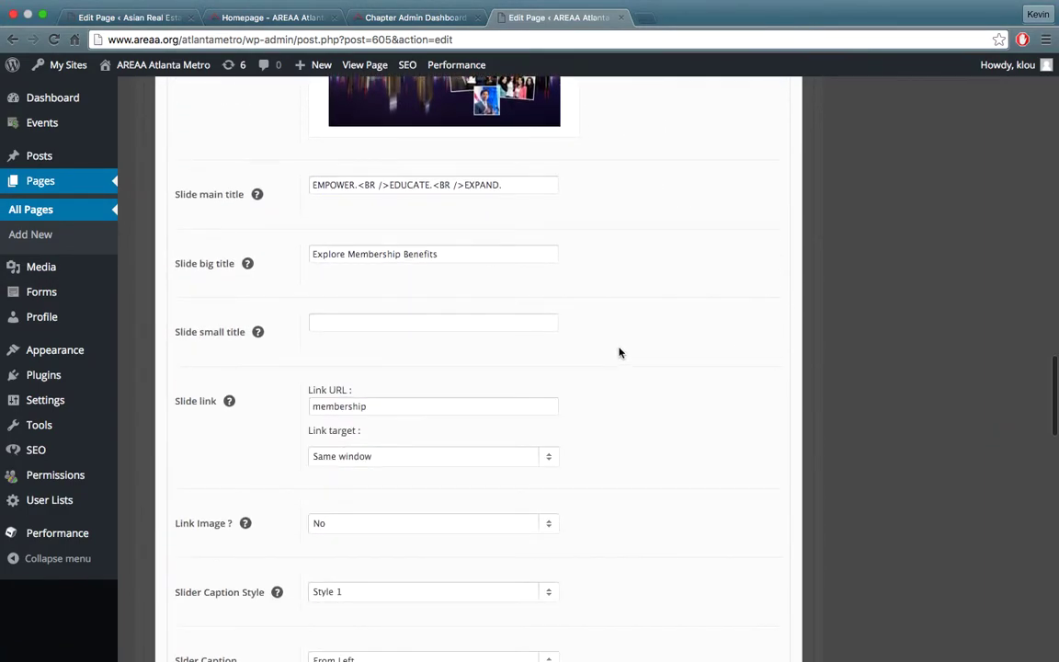
{"action": "scroll", "coordinate": [619, 352], "scroll_direction": "up", "scroll_amount": 4}
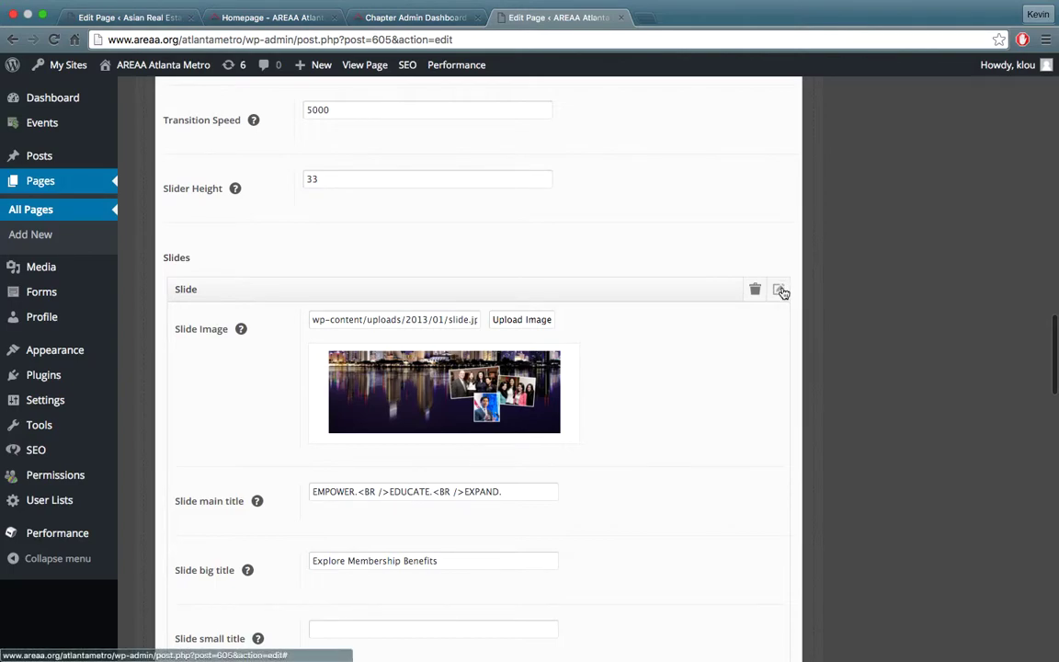
{"action": "left_click", "coordinate": [781, 292]}
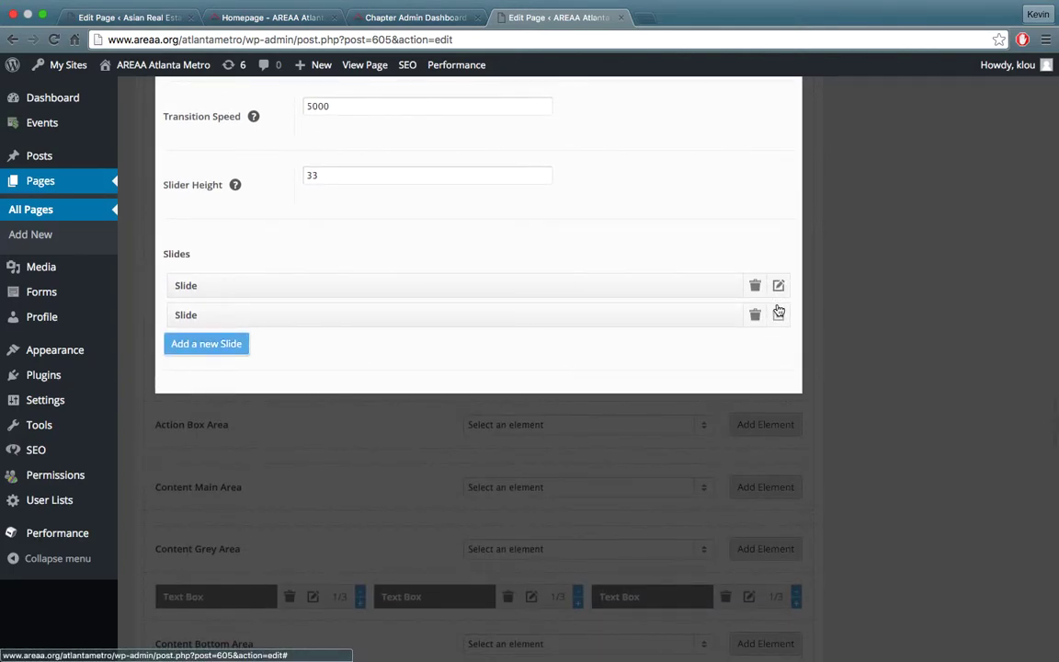
Expand the second slide and view the media library and file upload options for its image, closing them without choosing a file.
{"action": "left_click", "coordinate": [779, 322]}
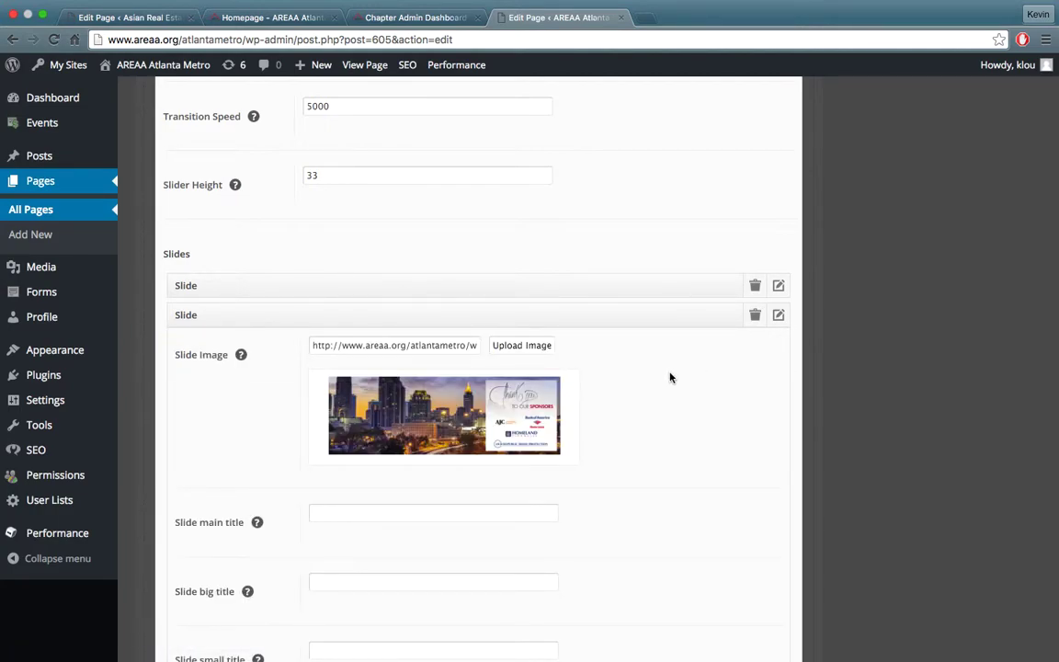
{"action": "scroll", "coordinate": [671, 377], "scroll_direction": "down", "scroll_amount": 1}
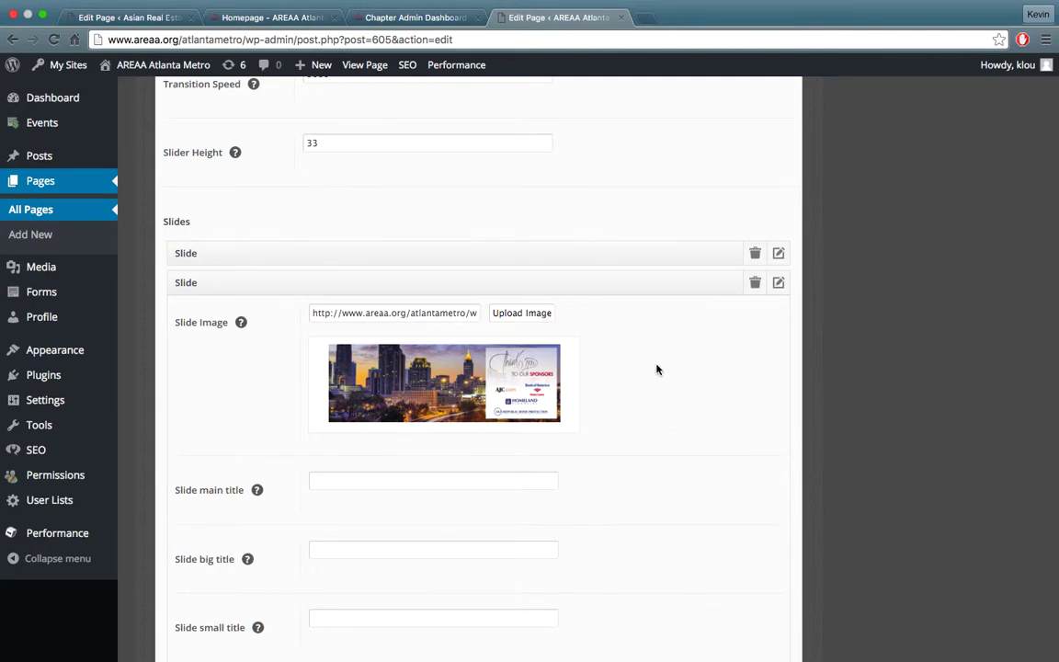
{"action": "left_click", "coordinate": [521, 316]}
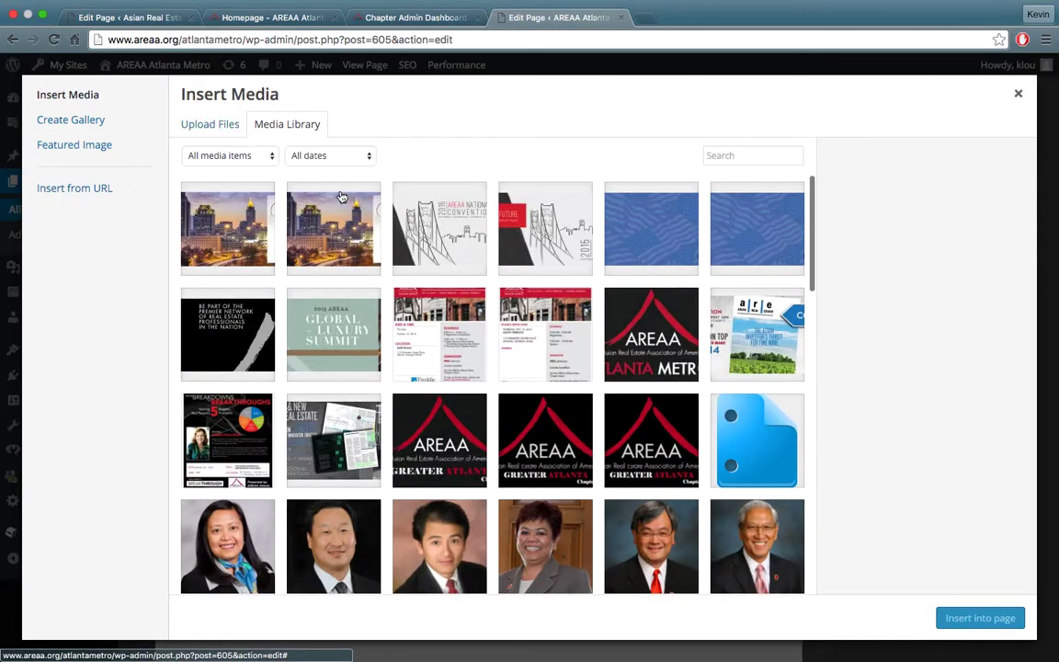
{"action": "left_click", "coordinate": [209, 128]}
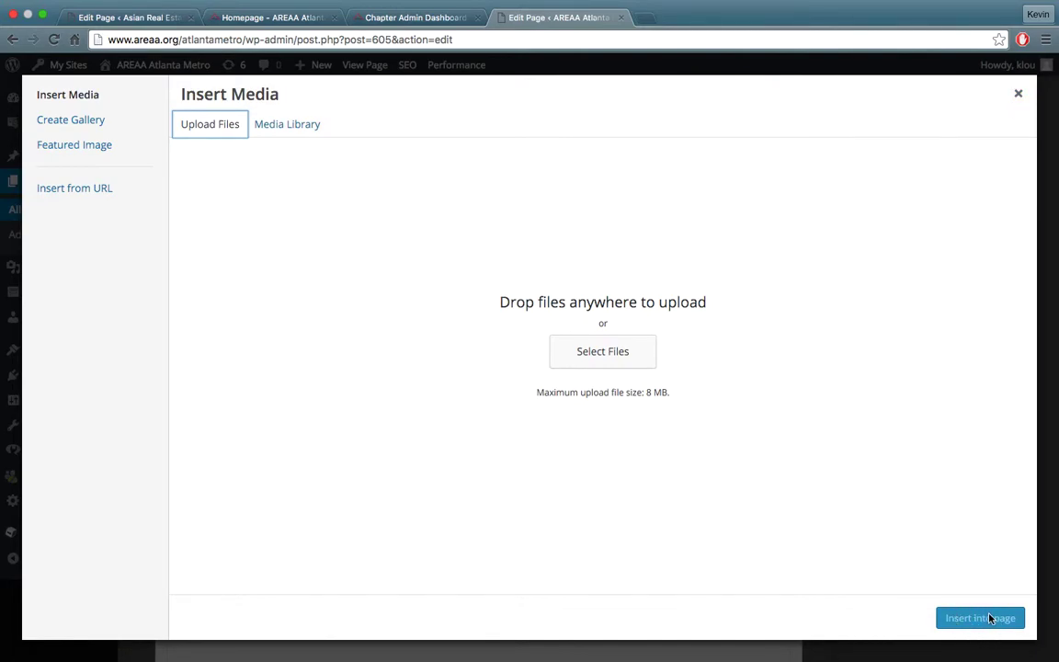
{"action": "left_click", "coordinate": [1018, 93]}
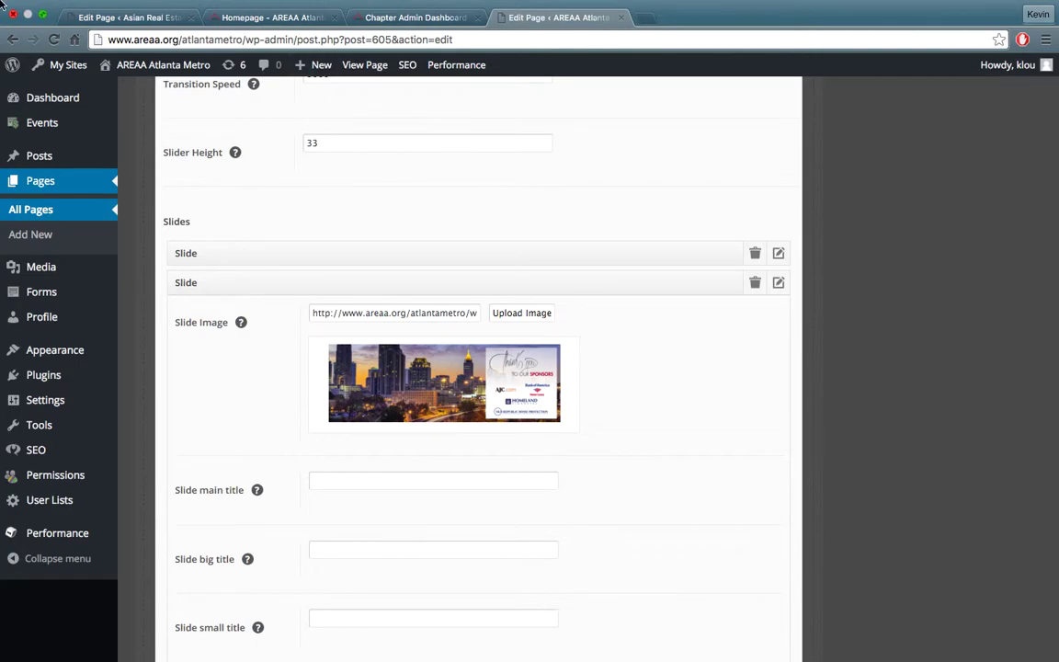
View the membership slide's captions on the live homepage and return to the Homepage editor.
{"action": "left_click", "coordinate": [252, 18]}
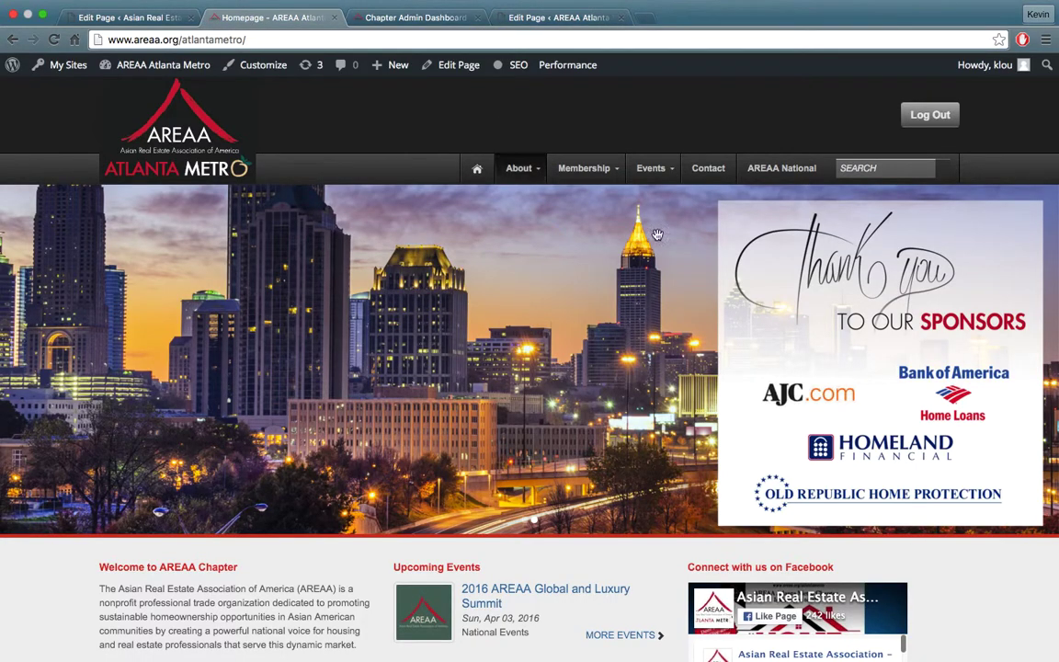
{"action": "left_click", "coordinate": [1007, 363]}
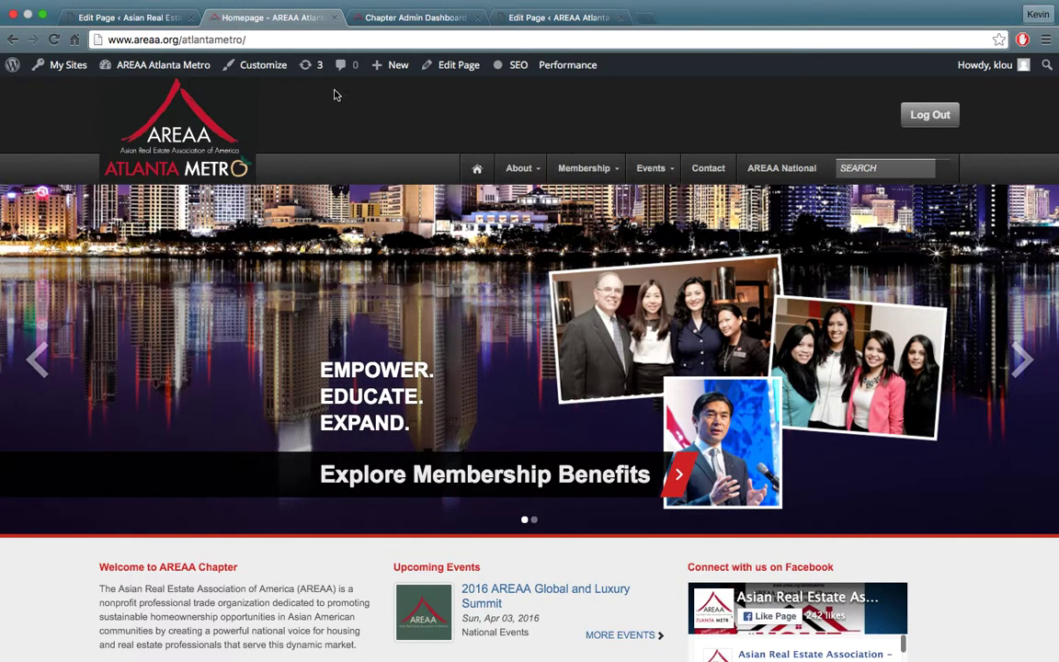
{"action": "left_click", "coordinate": [390, 20]}
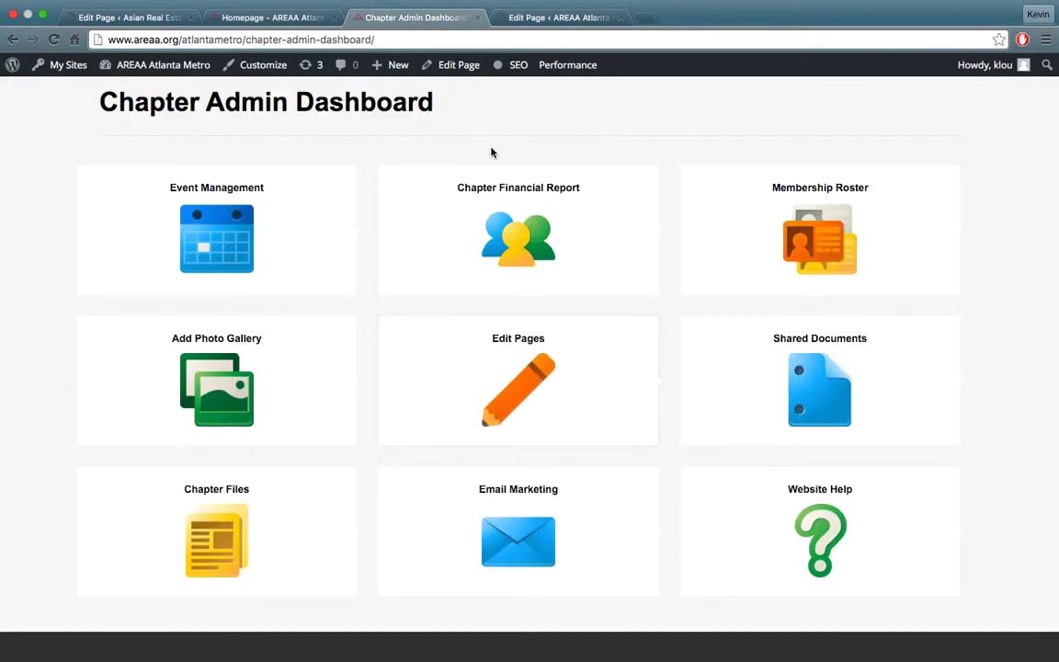
{"action": "left_click", "coordinate": [544, 18]}
Examine the second slide's title and link URL fields and collapse that slide.
{"action": "scroll", "coordinate": [552, 371], "scroll_direction": "down", "scroll_amount": 2}
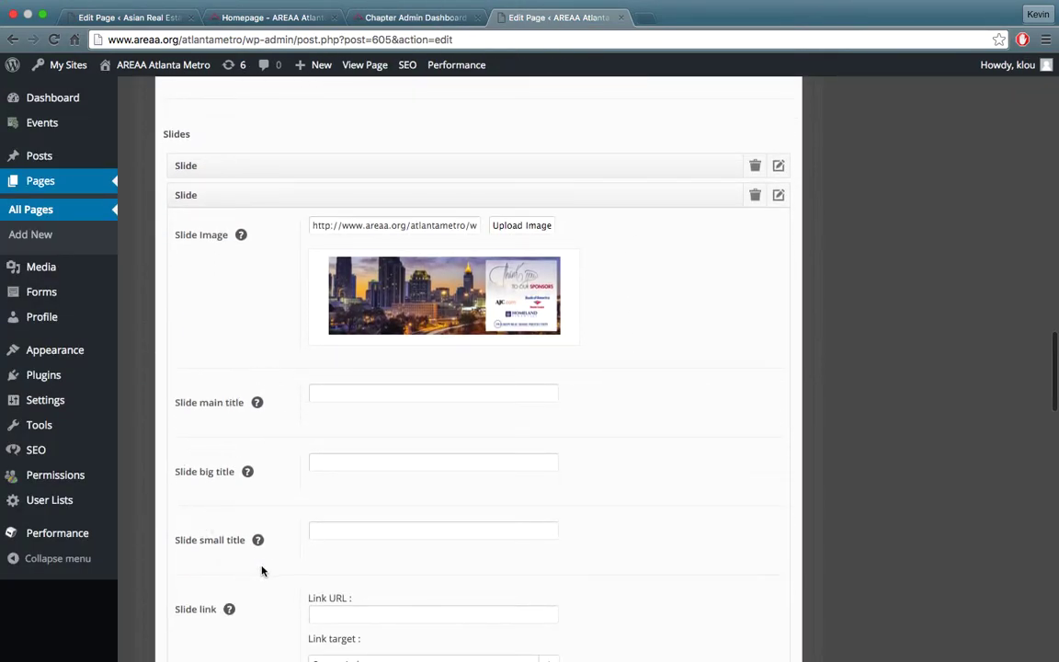
{"action": "scroll", "coordinate": [281, 515], "scroll_direction": "down", "scroll_amount": 3}
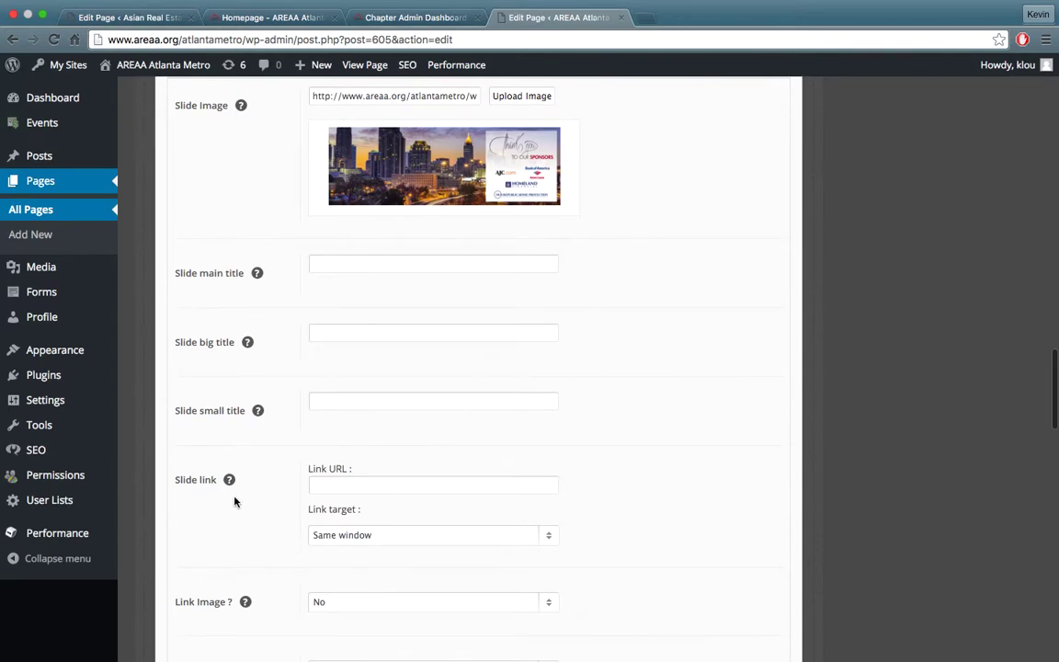
{"action": "scroll", "coordinate": [234, 501], "scroll_direction": "down", "scroll_amount": 3}
{"action": "left_click", "coordinate": [403, 351]}
{"action": "scroll", "coordinate": [581, 365], "scroll_direction": "up", "scroll_amount": 5}
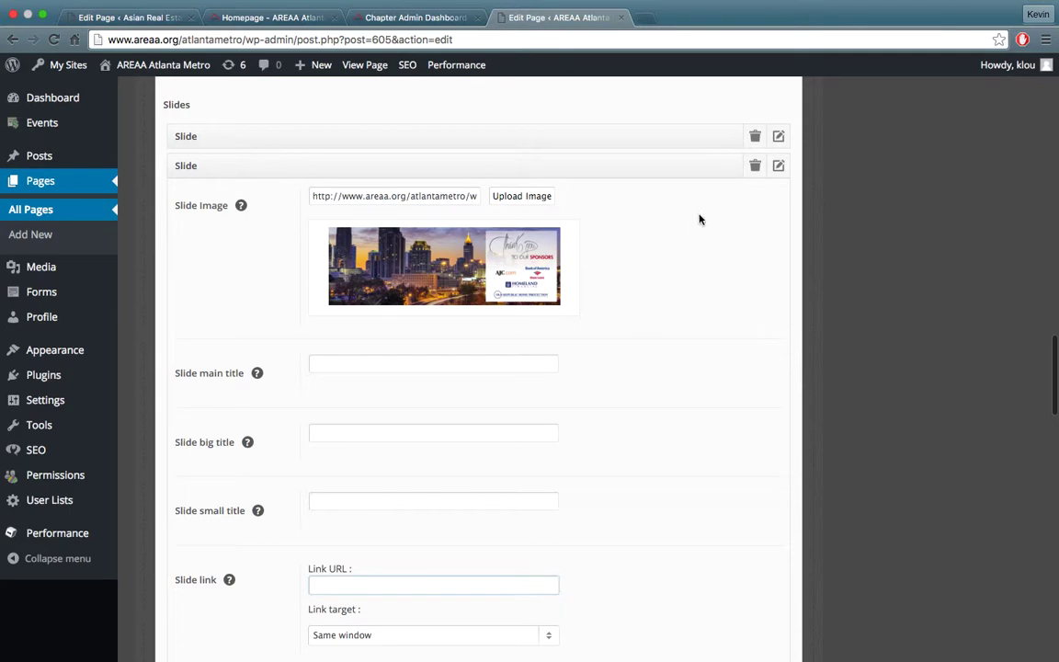
{"action": "left_click", "coordinate": [779, 165]}
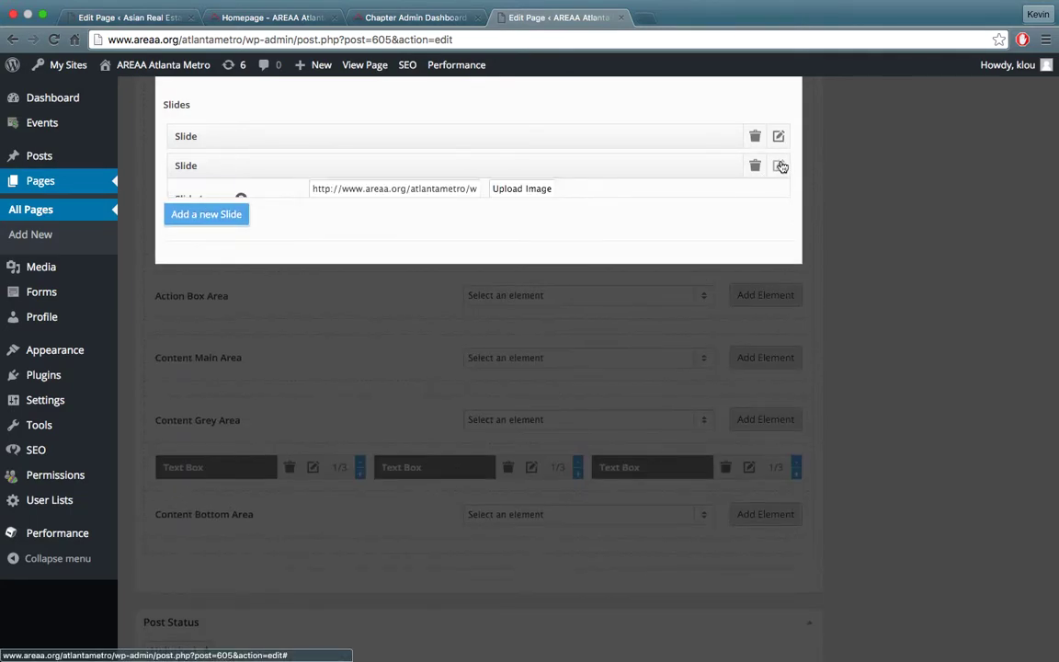
{"action": "left_click", "coordinate": [778, 165]}
{"action": "left_click", "coordinate": [778, 165]}
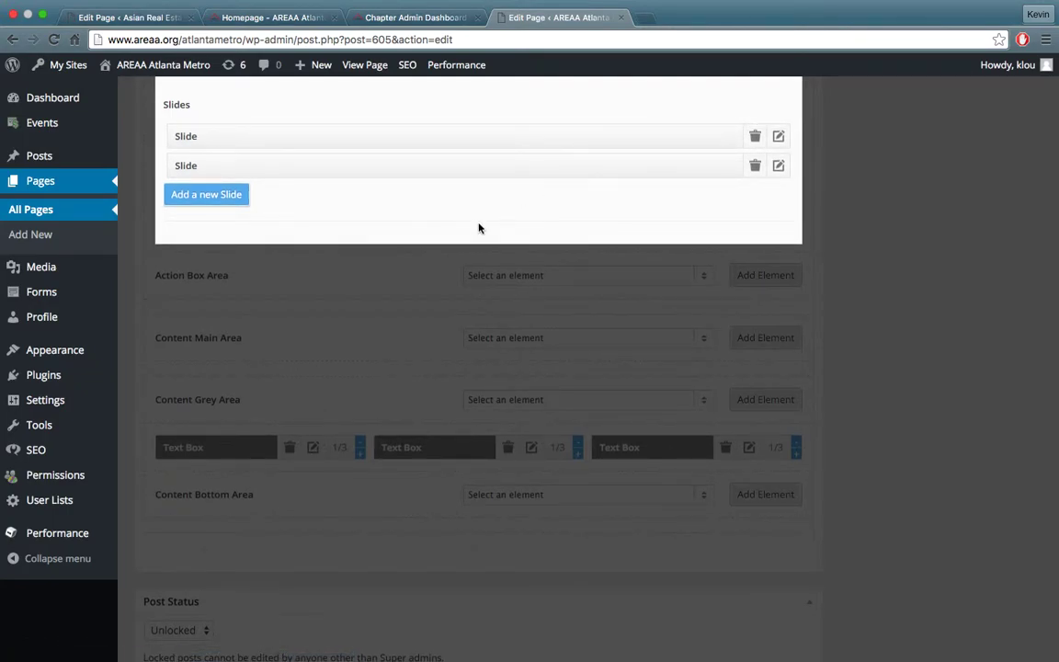
Expand the first slide and compare its main title field and line-break tags with the caption on the live homepage.
{"action": "left_click", "coordinate": [779, 138]}
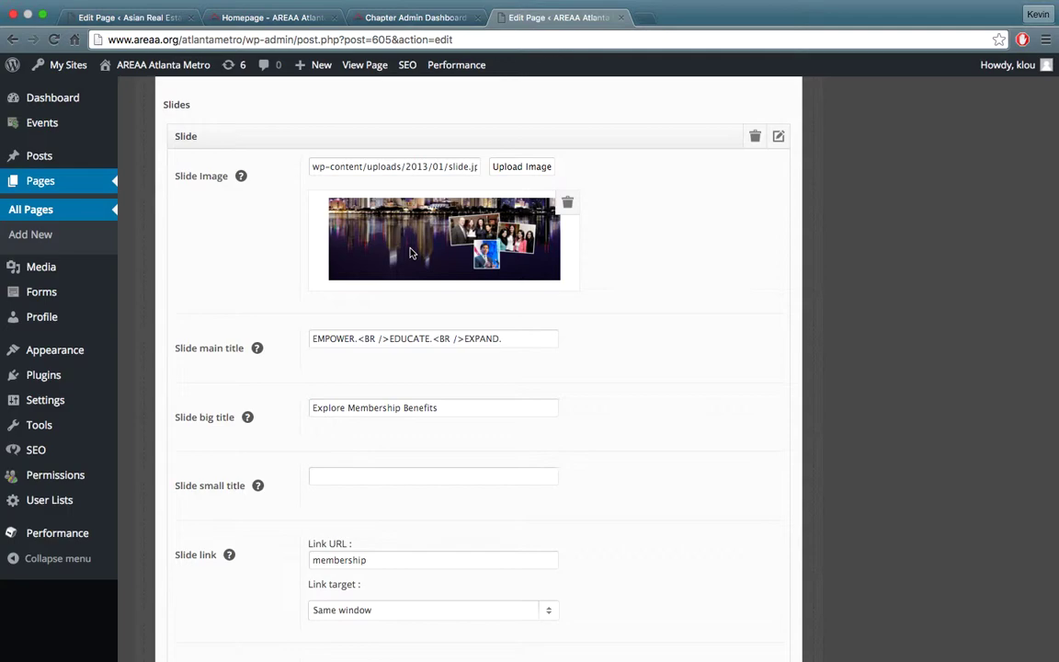
{"action": "scroll", "coordinate": [425, 262], "scroll_direction": "down", "scroll_amount": 2}
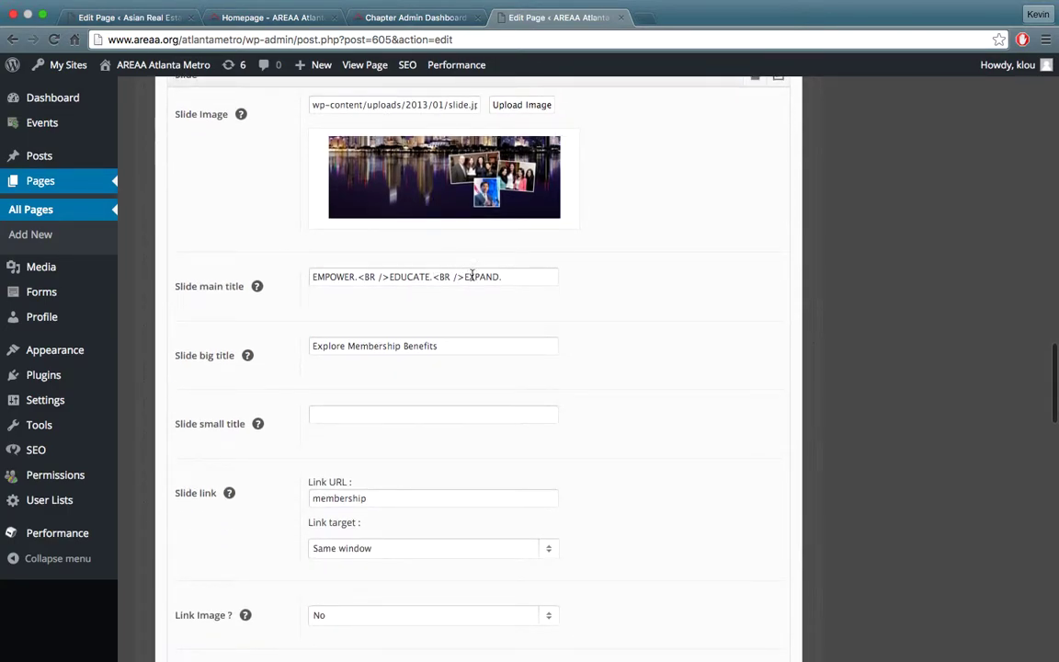
{"action": "left_click", "coordinate": [304, 20]}
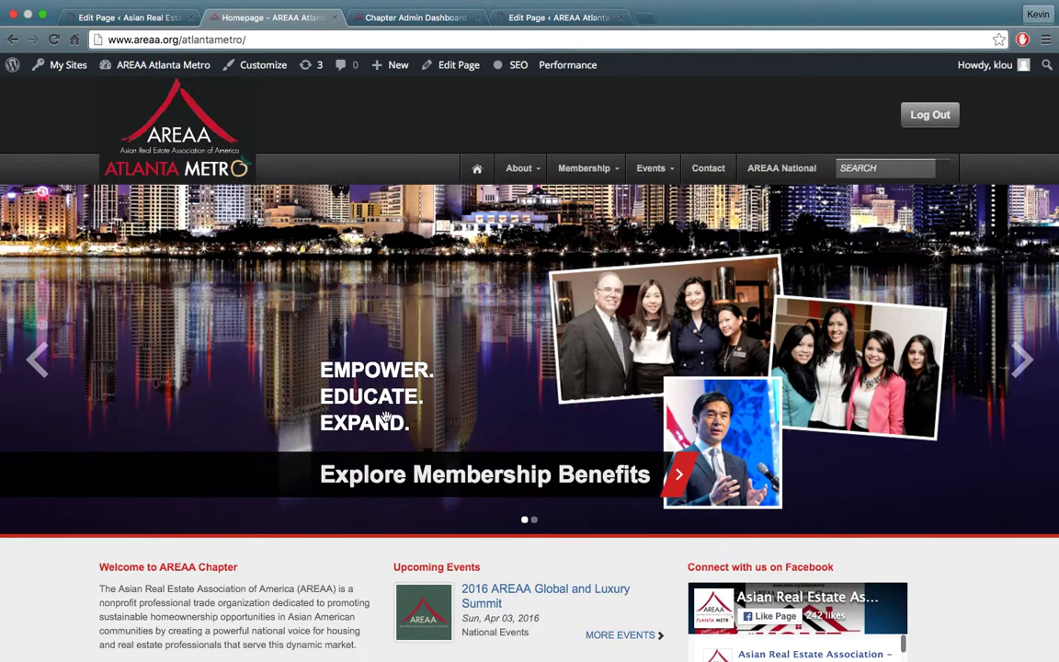
{"action": "left_click", "coordinate": [556, 18]}
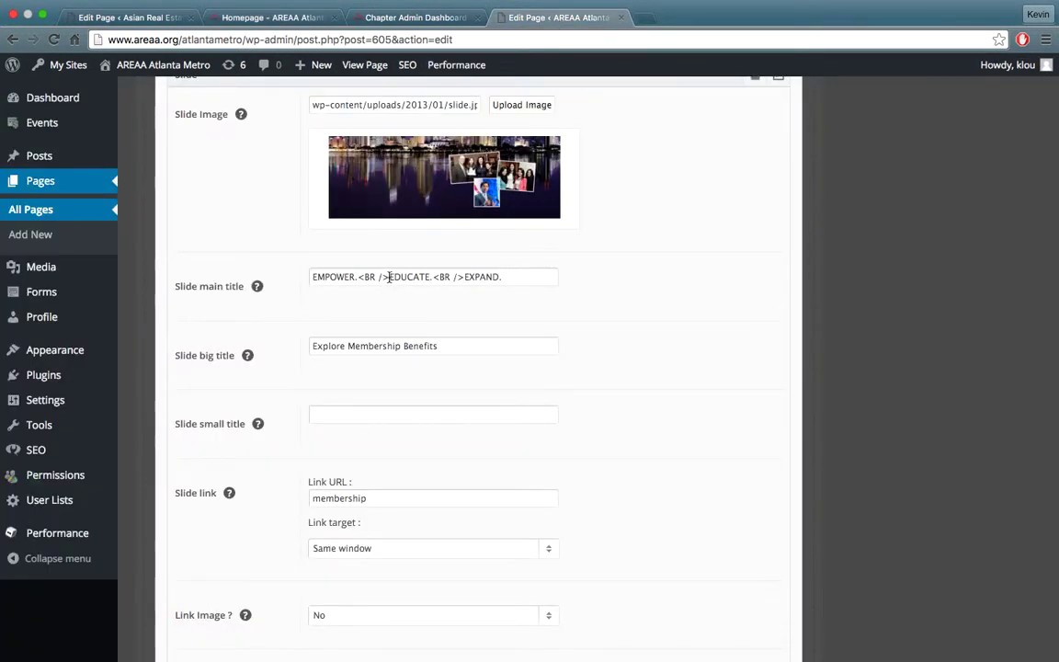
{"action": "left_click_drag", "start_coordinate": [312, 277], "coordinate": [273, 272]}
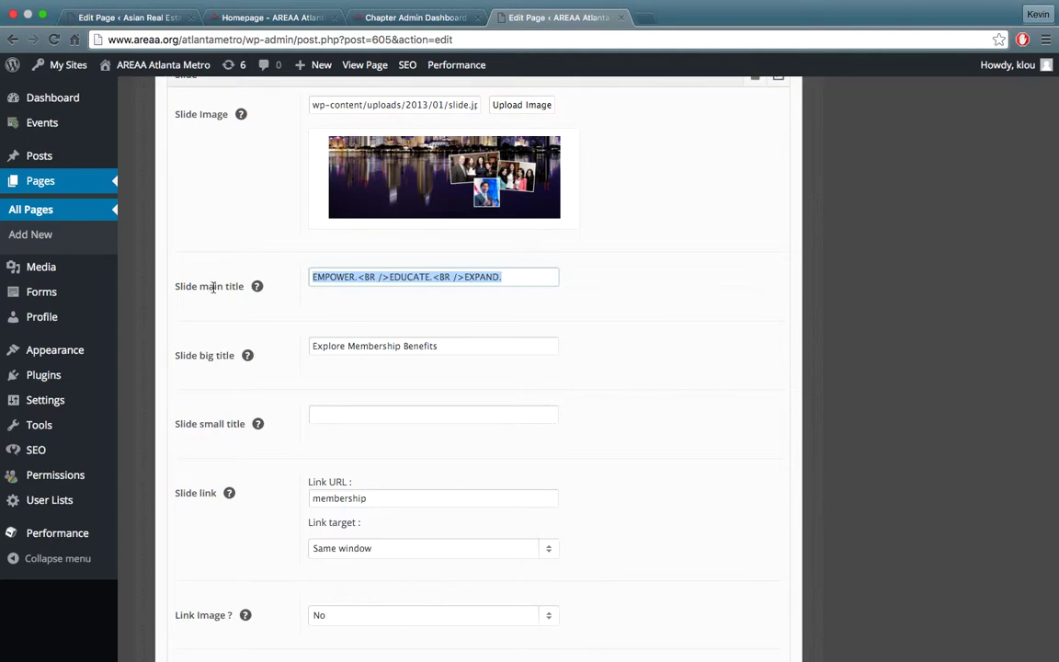
{"action": "scroll", "coordinate": [260, 297], "scroll_direction": "down", "scroll_amount": 1}
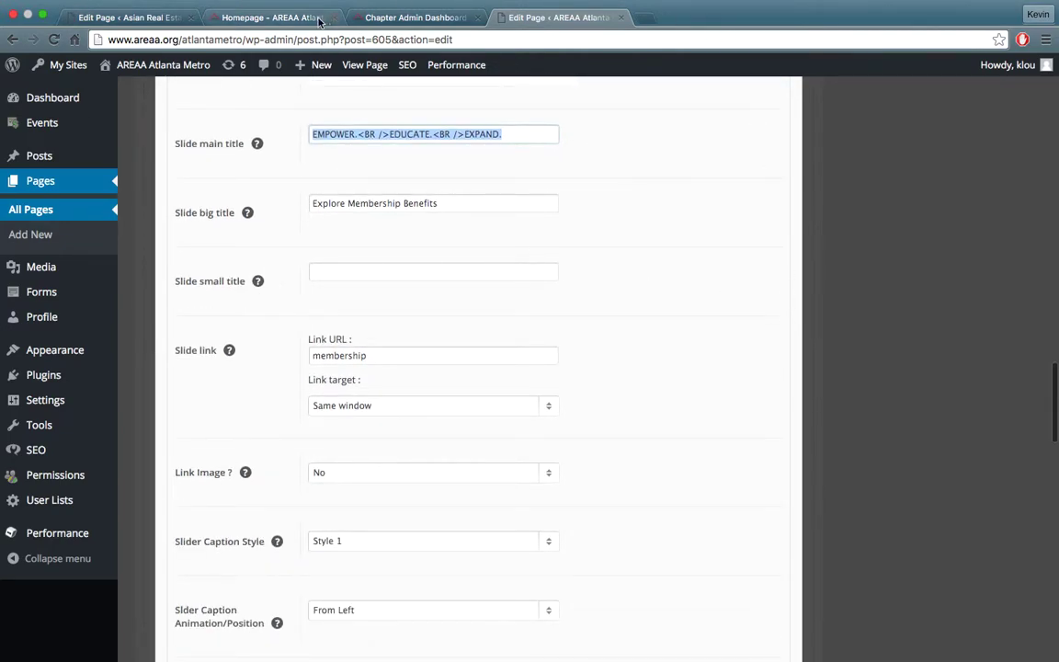
View the membership slide's large caption on the live homepage and examine the matching slide big title field in the editor.
{"action": "left_click", "coordinate": [271, 18]}
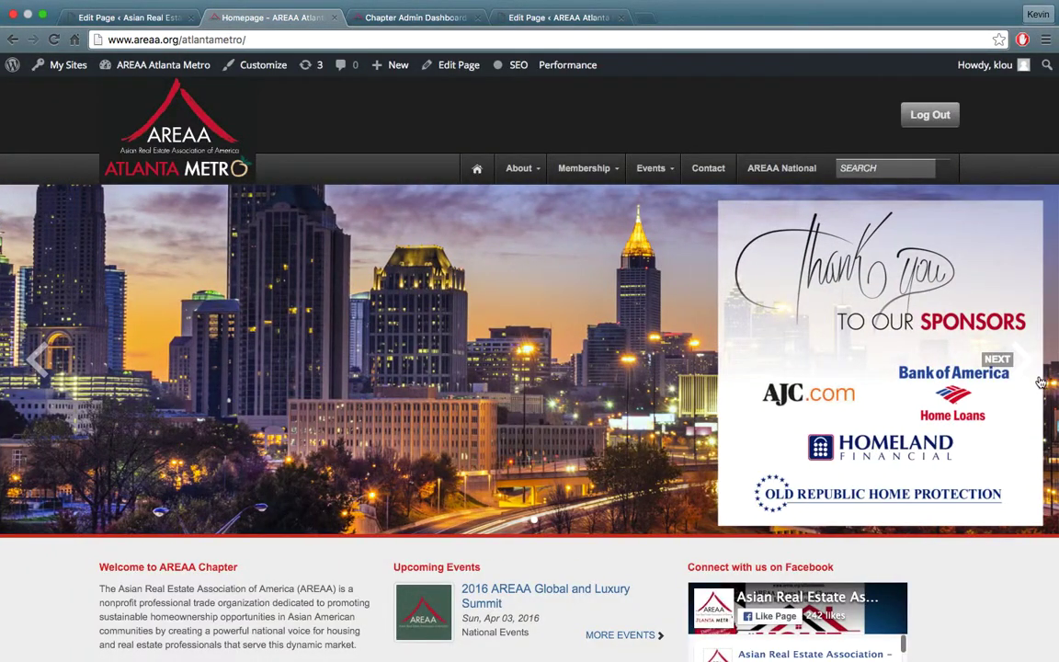
{"action": "left_click_drag", "start_coordinate": [919, 354], "coordinate": [872, 387]}
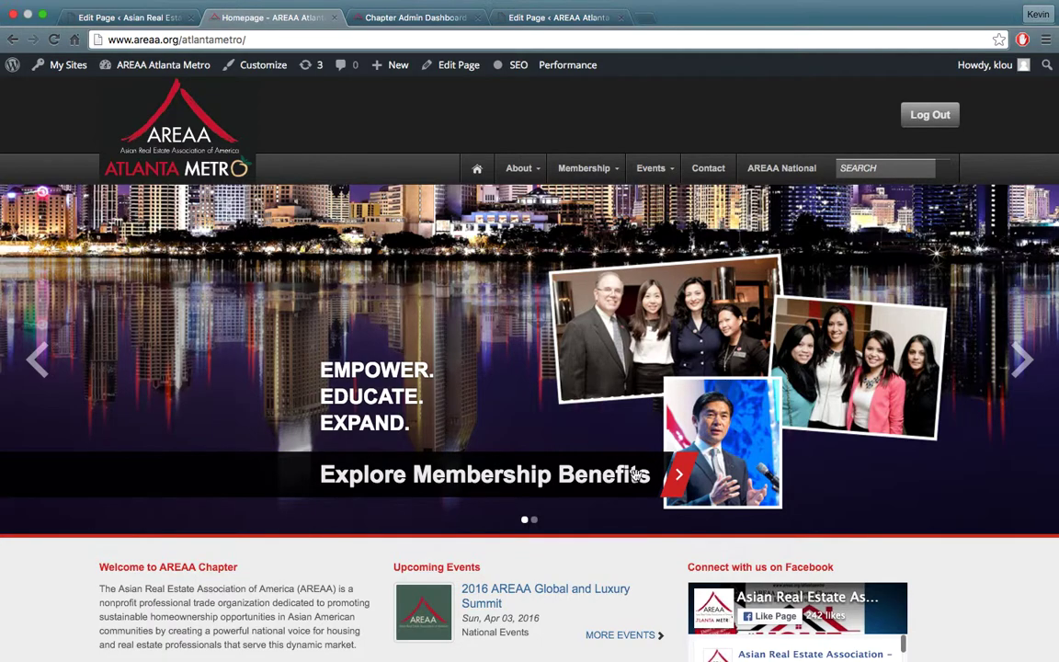
{"action": "left_click", "coordinate": [537, 17]}
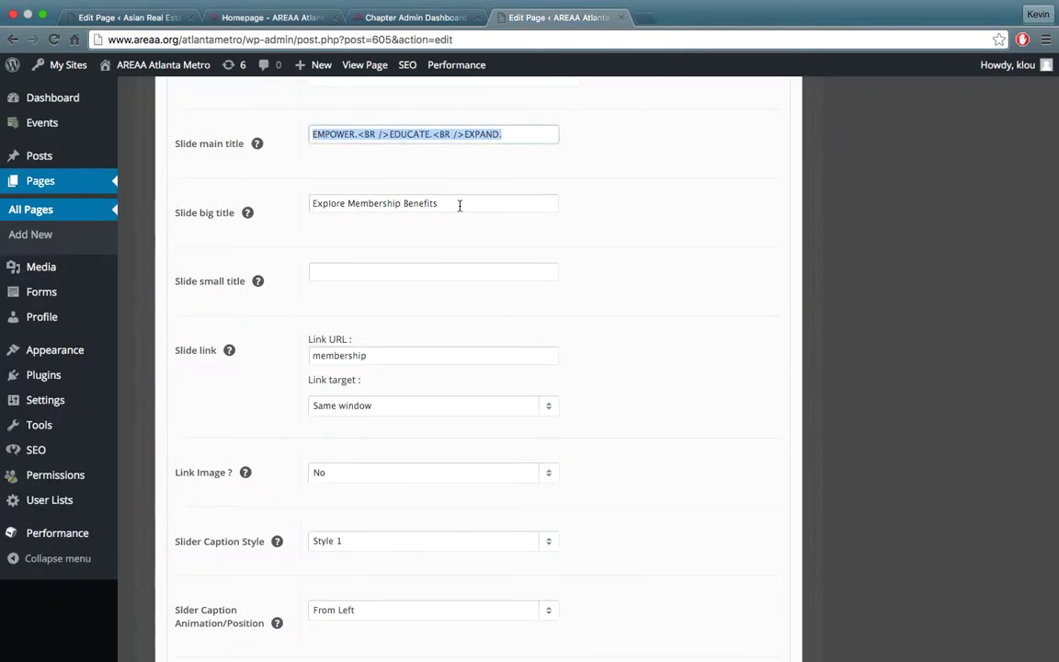
{"action": "left_click_drag", "start_coordinate": [459, 204], "coordinate": [307, 207]}
{"action": "scroll", "coordinate": [281, 203], "scroll_direction": "down", "scroll_amount": 1}
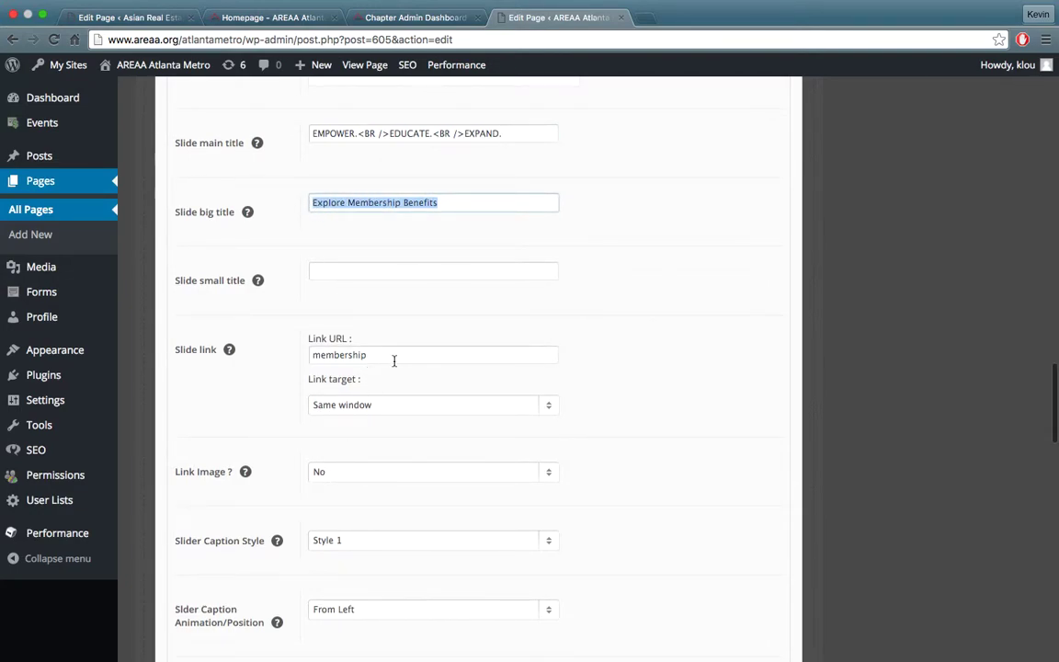
{"action": "left_click_drag", "start_coordinate": [401, 355], "coordinate": [232, 349]}
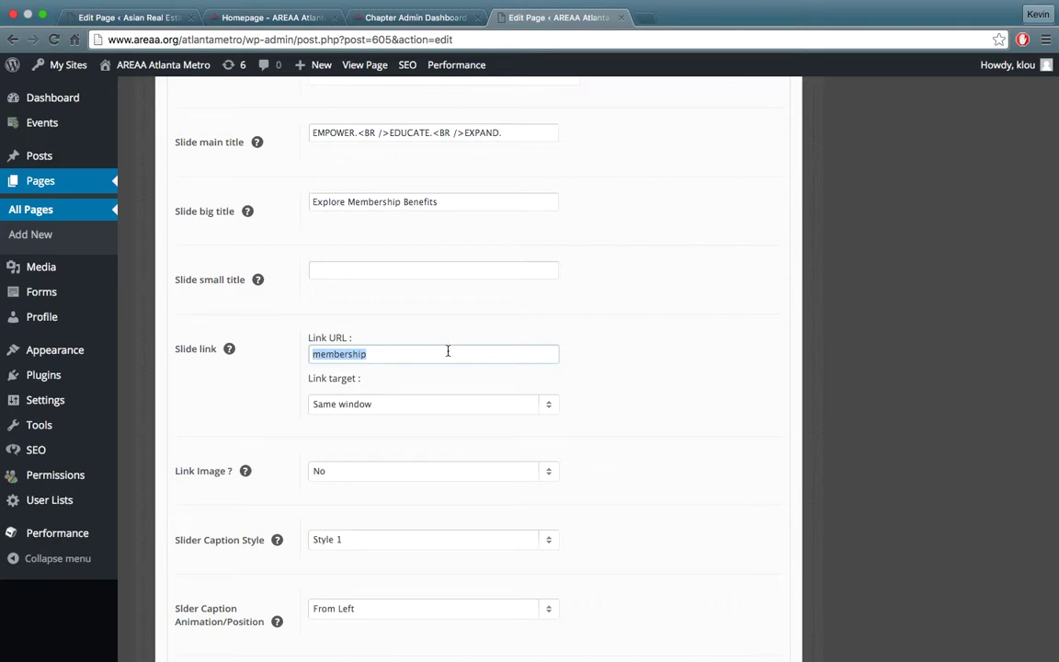
{"action": "type", "text": "www.chase.com"}
{"action": "key", "text": "super+a"}
{"action": "key", "text": "BackSpace"}
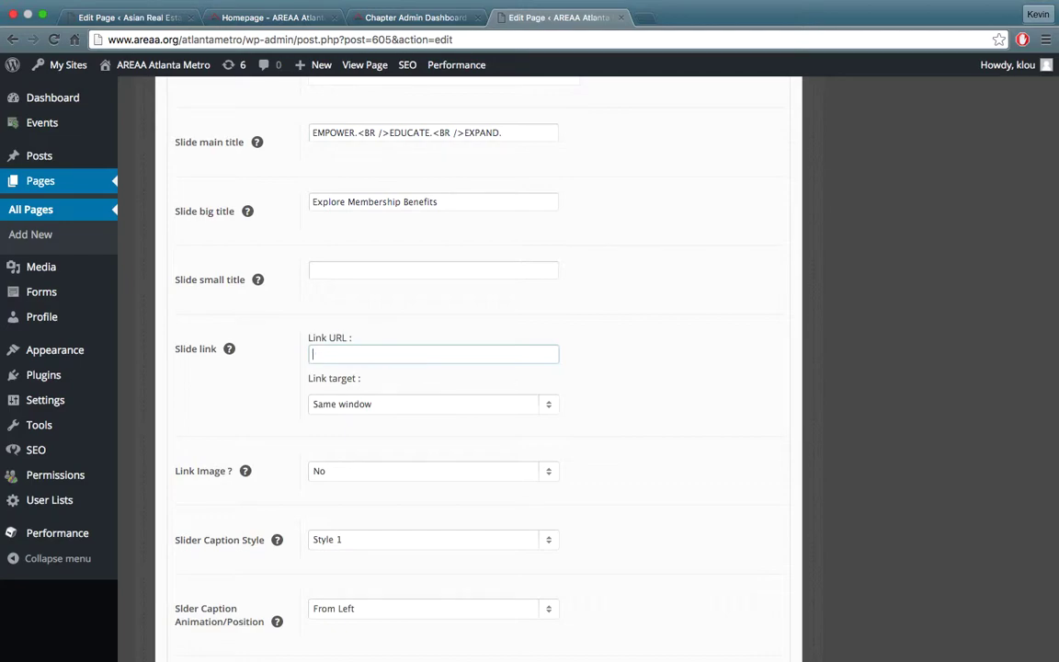
{"action": "key", "text": "super+z"}
{"action": "left_click", "coordinate": [494, 322]}
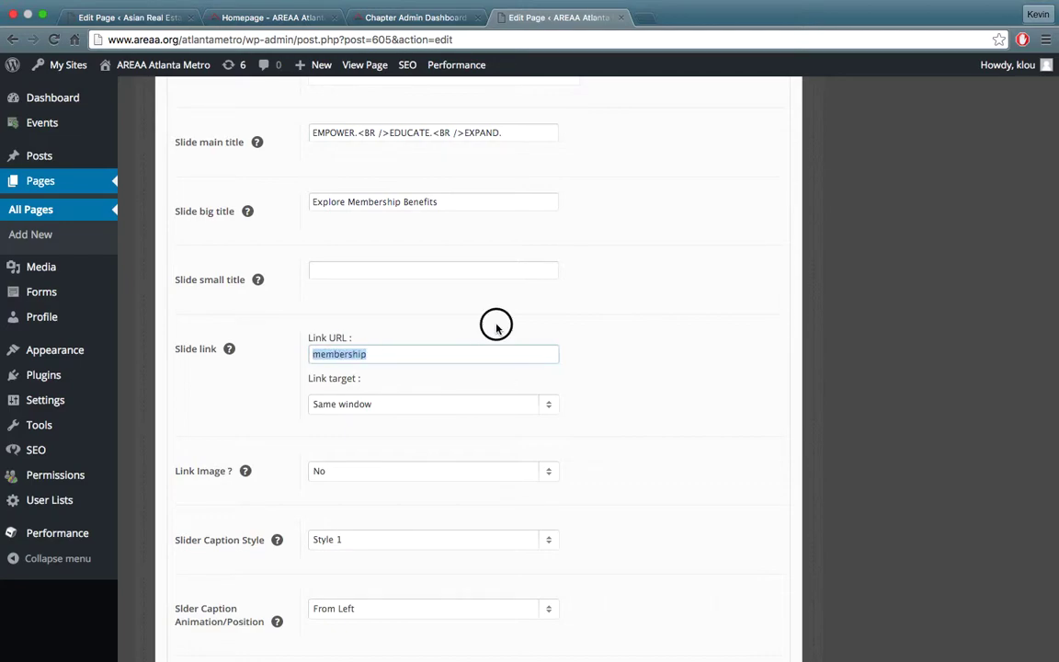
Collapse the first slide and finish editing the iOS Slider element.
{"action": "scroll", "coordinate": [625, 405], "scroll_direction": "down", "scroll_amount": 3}
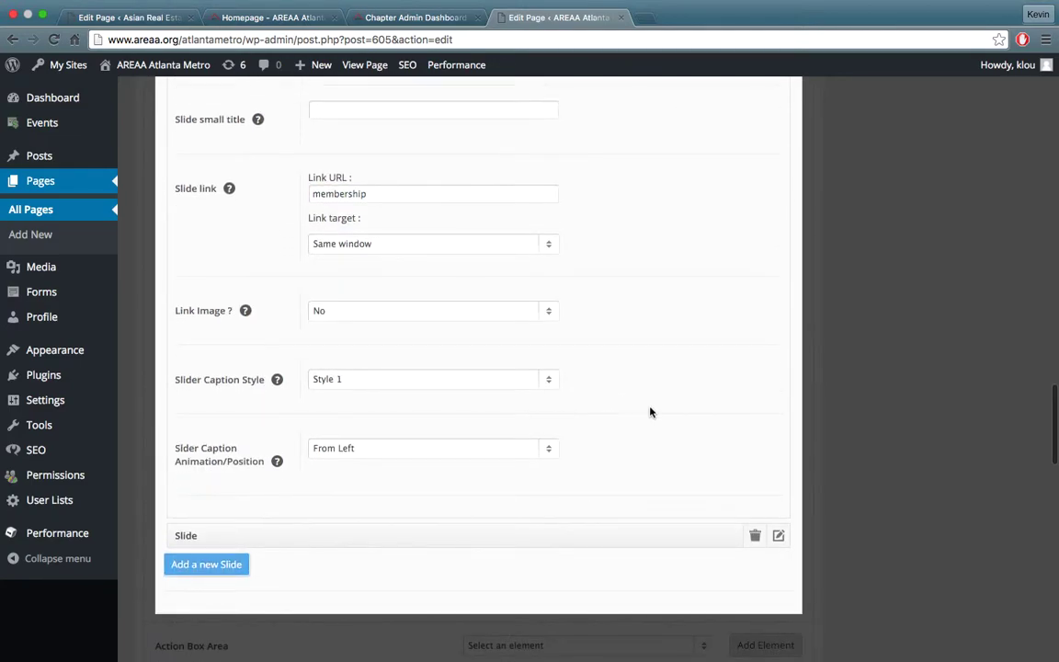
{"action": "scroll", "coordinate": [645, 411], "scroll_direction": "up", "scroll_amount": 8}
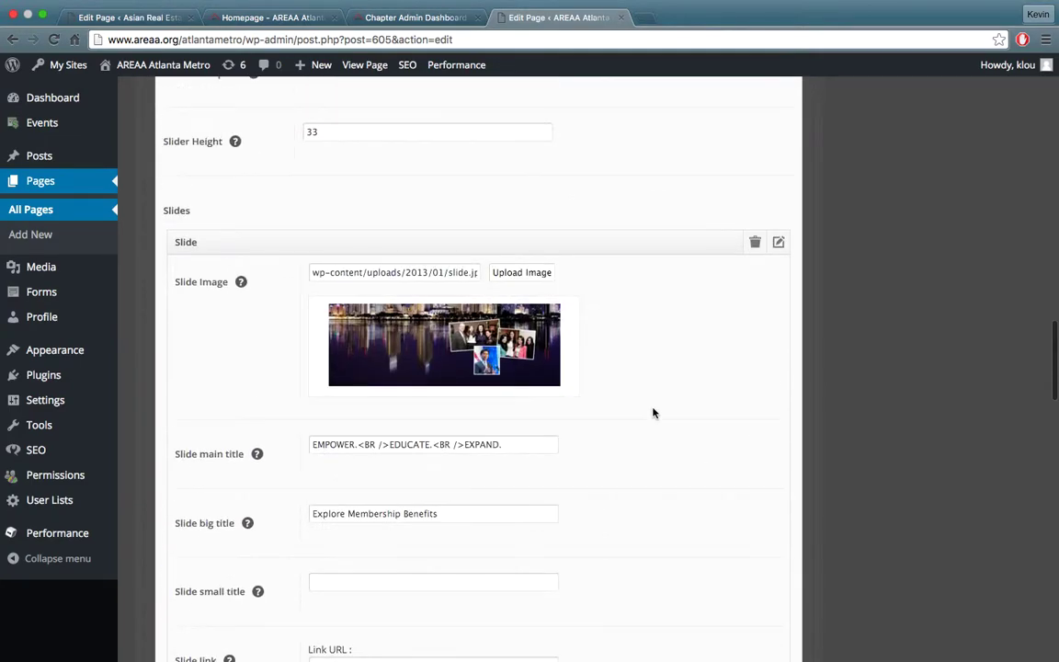
{"action": "left_click", "coordinate": [778, 242]}
{"action": "scroll", "coordinate": [541, 340], "scroll_direction": "up", "scroll_amount": 5}
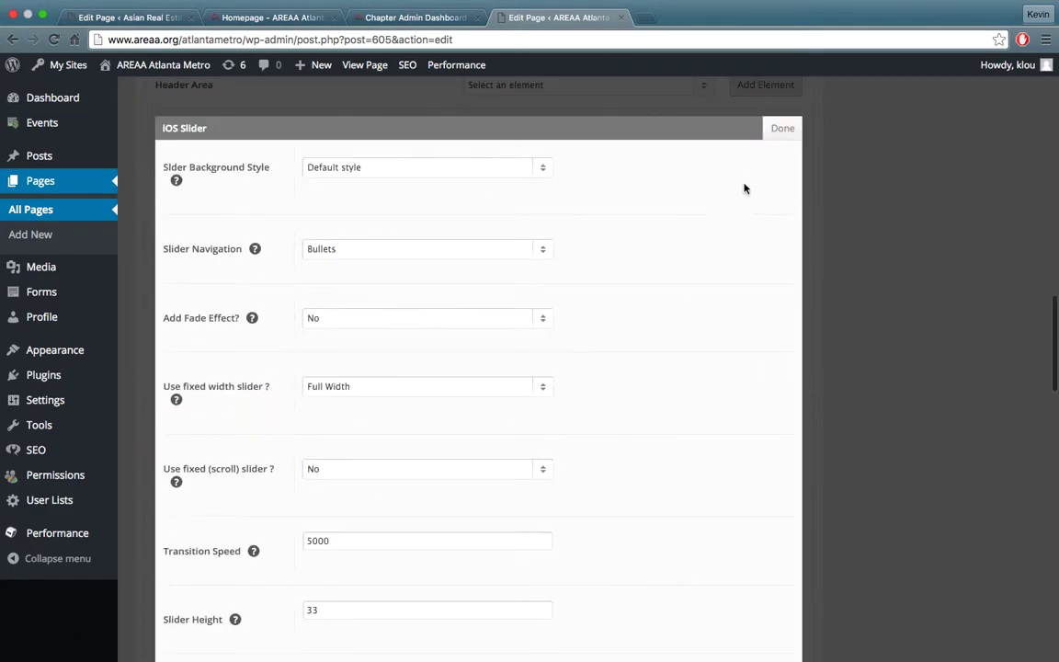
{"action": "left_click", "coordinate": [789, 123]}
Update the published Homepage to save the slider settings.
{"action": "scroll", "coordinate": [859, 306], "scroll_direction": "up", "scroll_amount": 15}
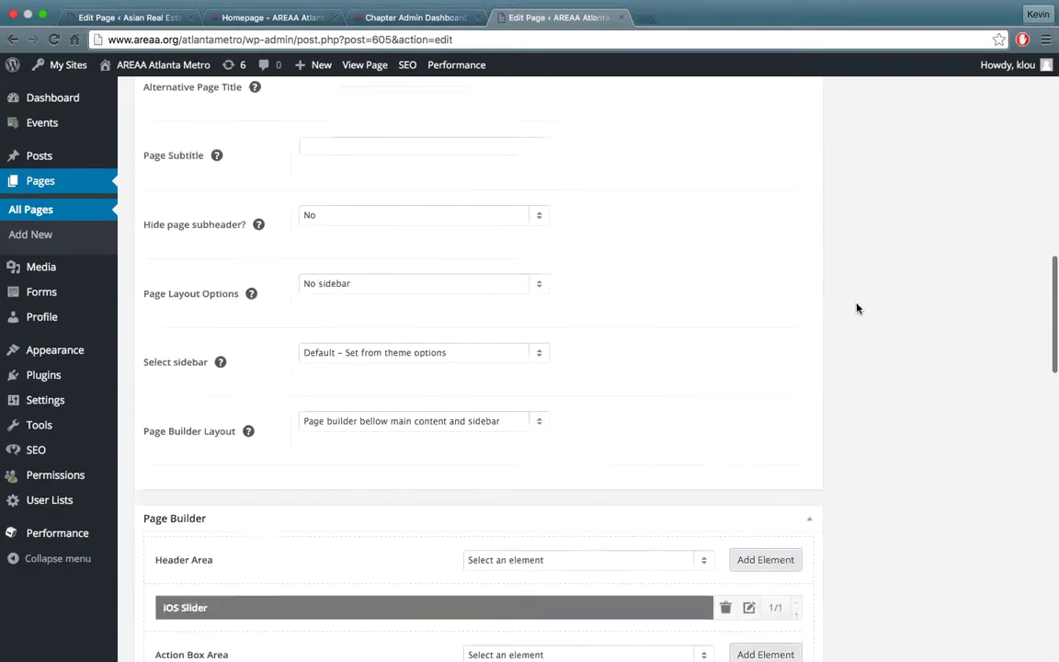
{"action": "scroll", "coordinate": [857, 304], "scroll_direction": "up", "scroll_amount": 5}
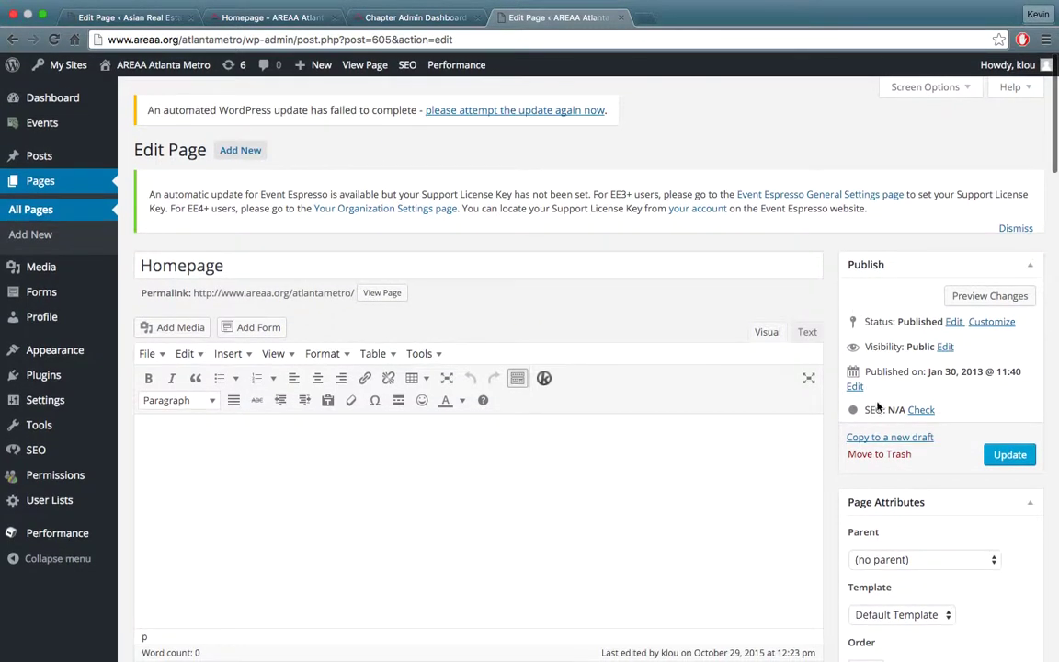
{"action": "left_click", "coordinate": [1017, 456]}
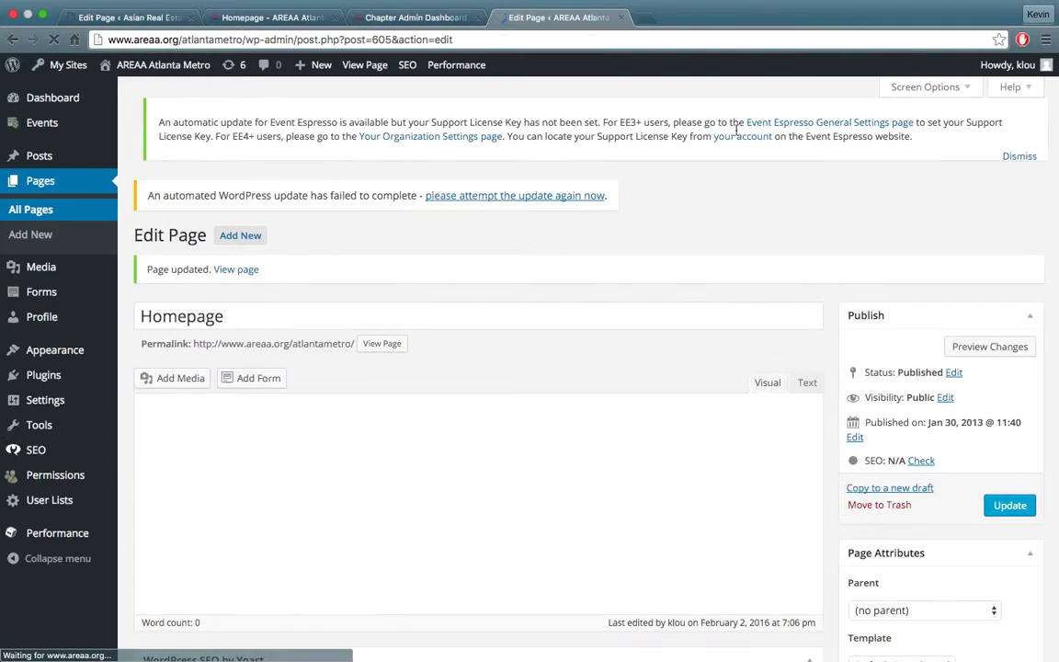
Return to the live AREAA Atlanta Metro homepage and cycle through the slider's membership and sponsor slides.
{"action": "left_click", "coordinate": [391, 20]}
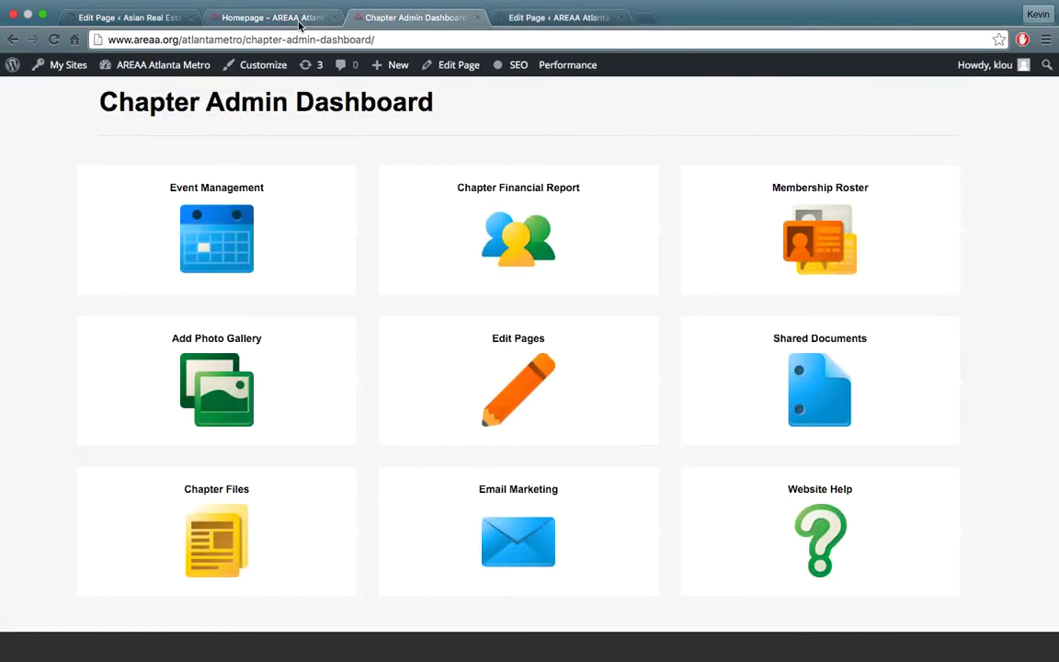
{"action": "left_click", "coordinate": [271, 17]}
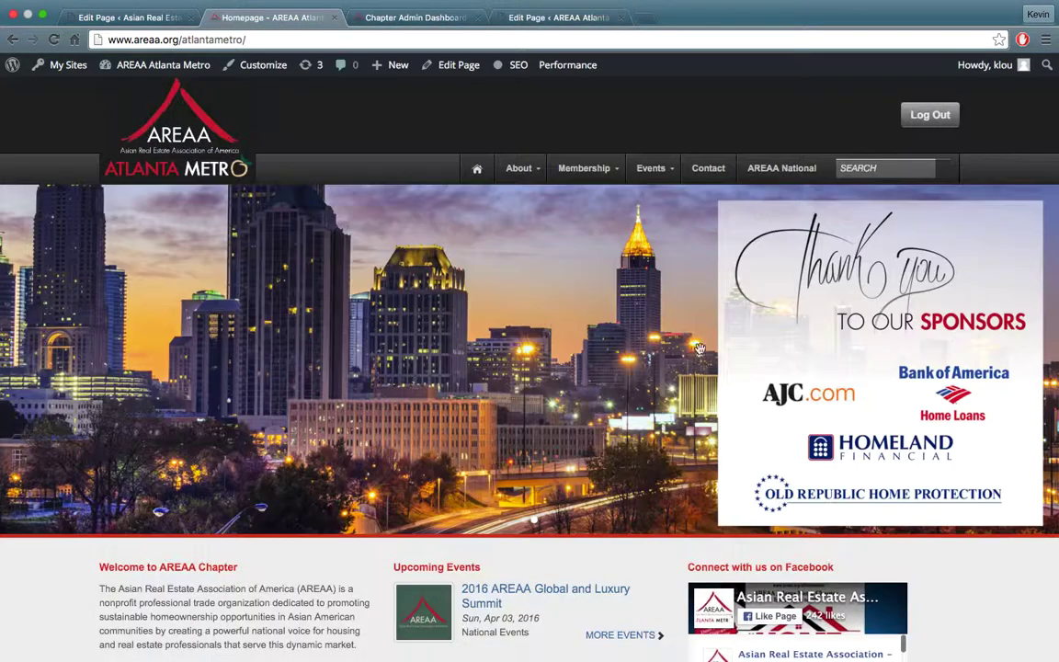
{"action": "left_click", "coordinate": [1020, 365]}
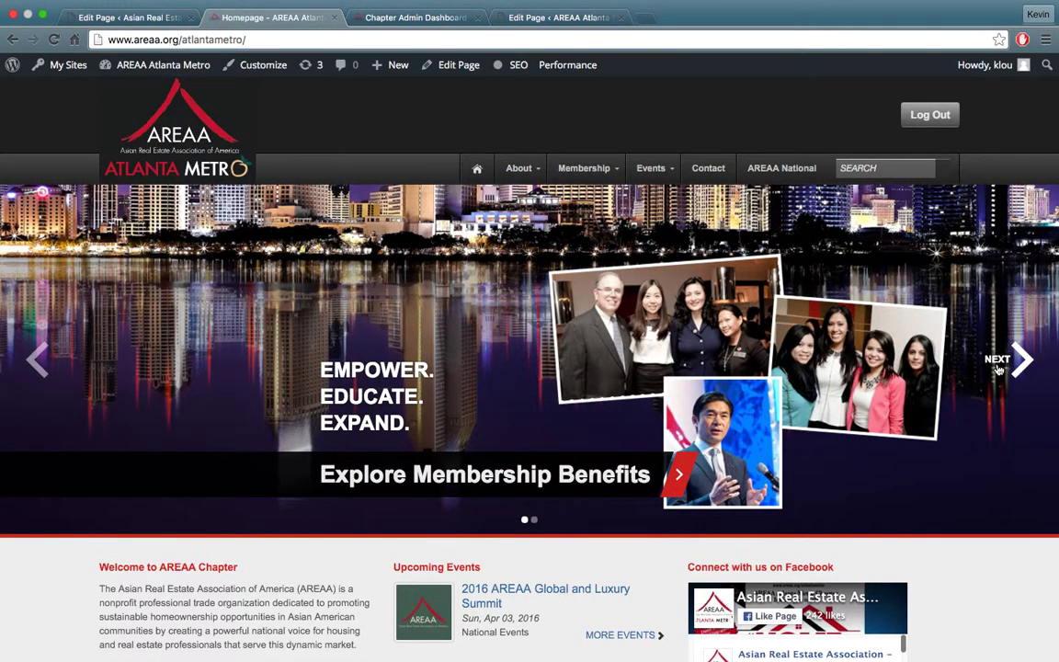
{"action": "left_click", "coordinate": [997, 367]}
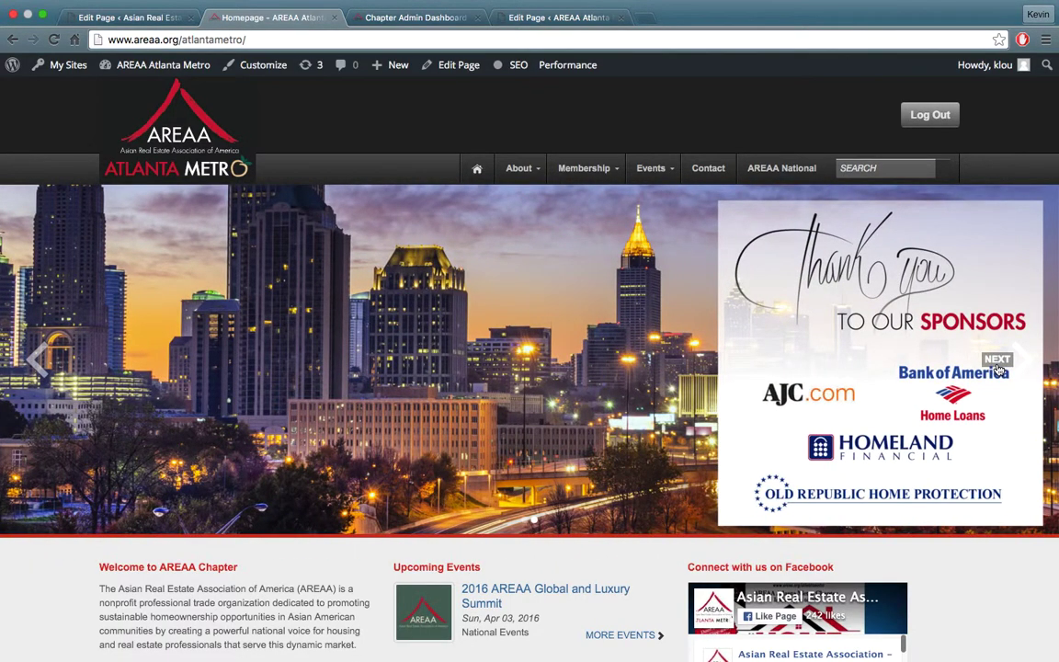